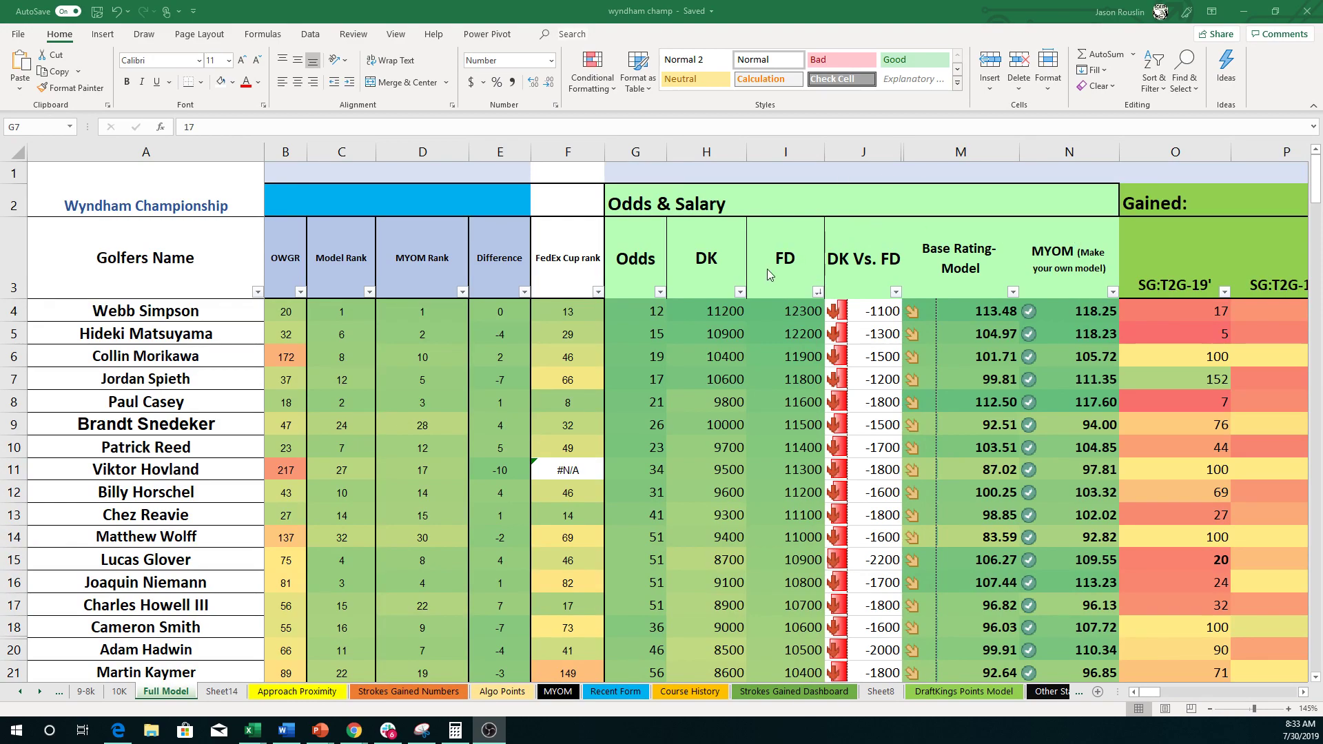
Step: Sort the Full Model golfers by DK salary, then by Base Rating-Model, both highest first
click(739, 292)
click(761, 323)
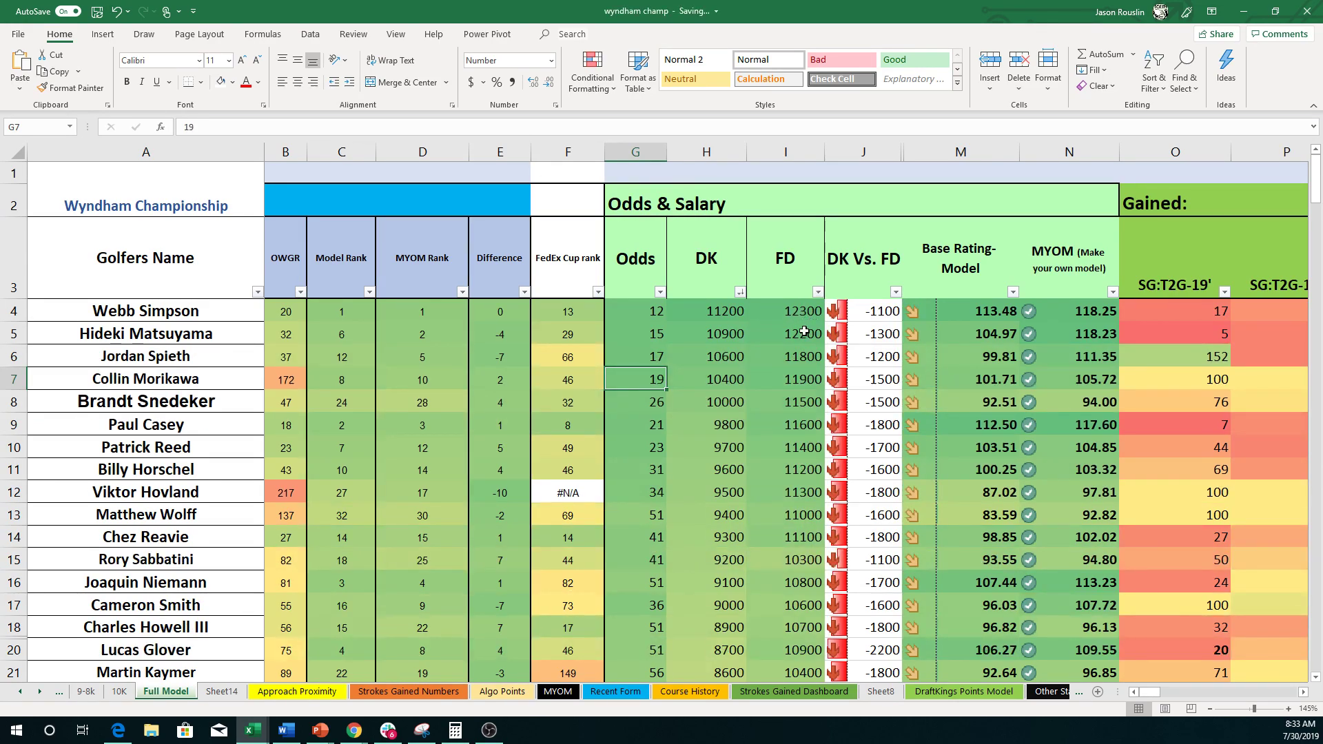
click(805, 332)
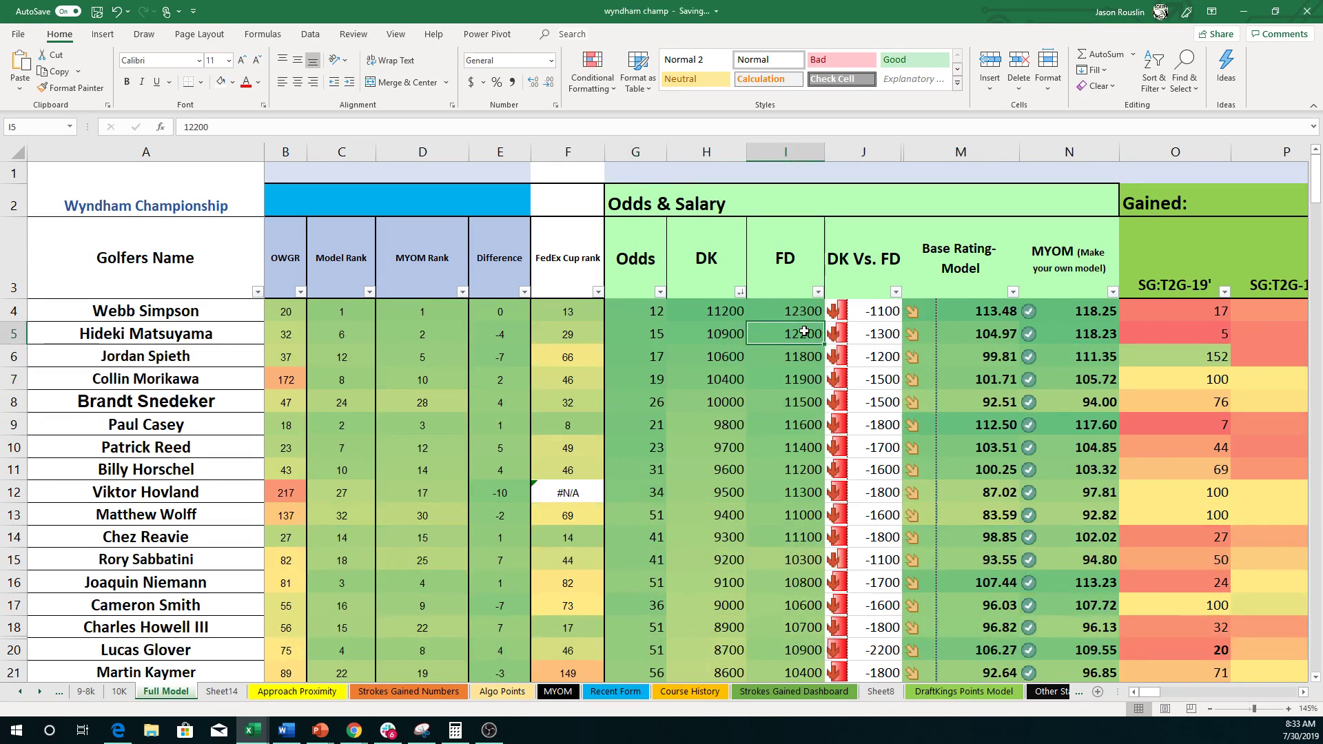
click(1013, 291)
click(1028, 333)
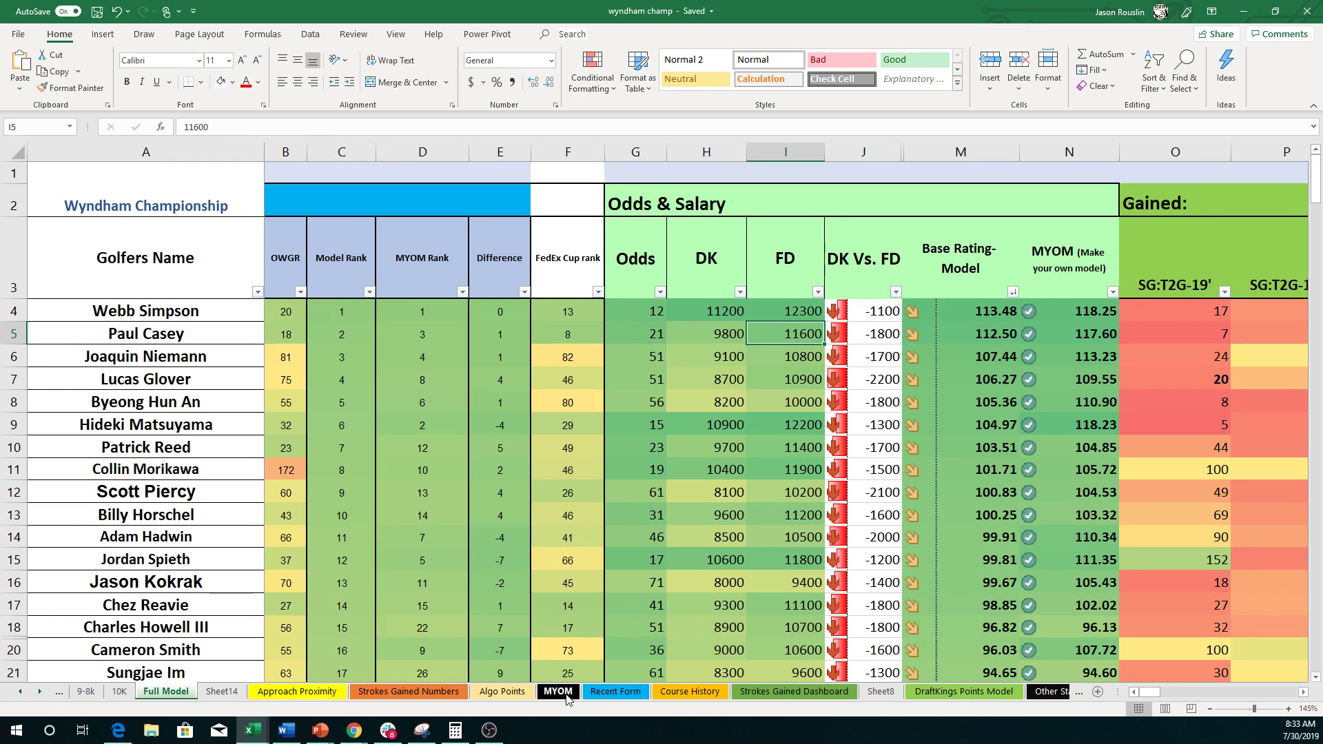
Step: Switch to the Algo Points sheet and select the 9% Odds weight in B2
click(523, 693)
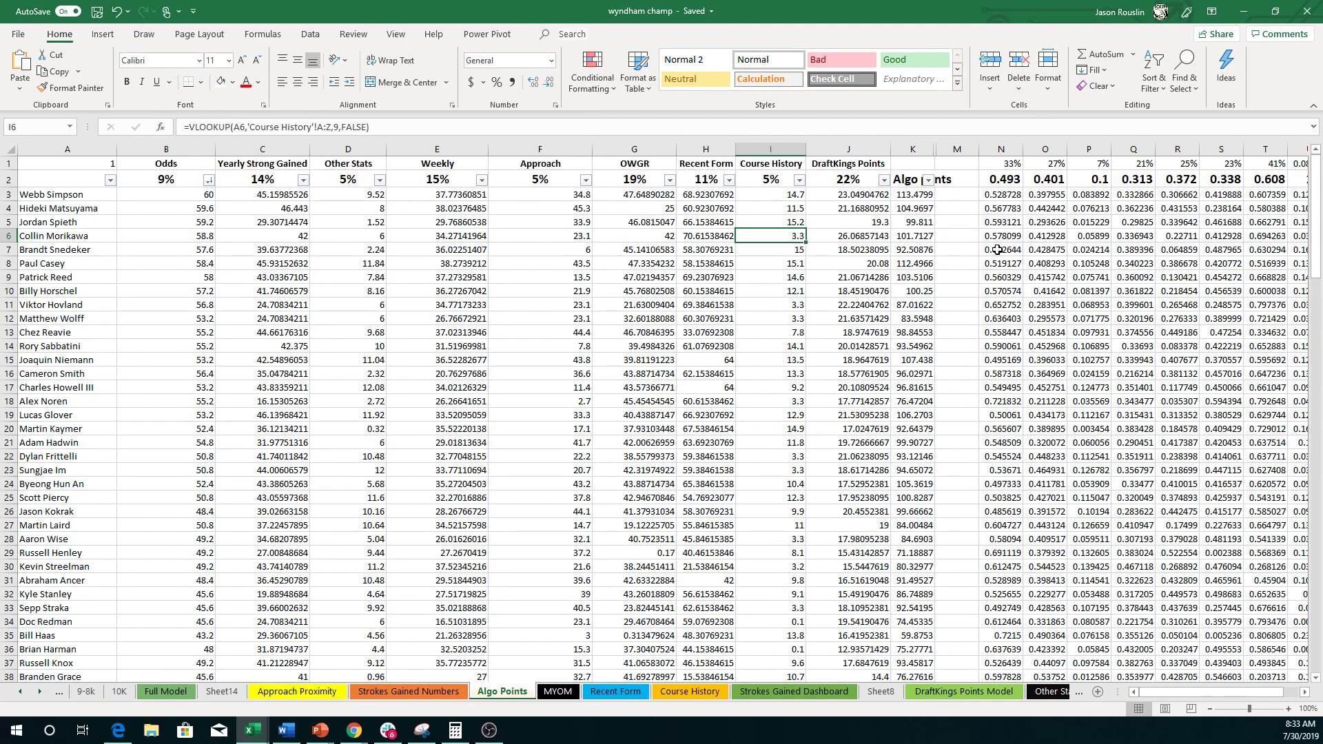
click(160, 178)
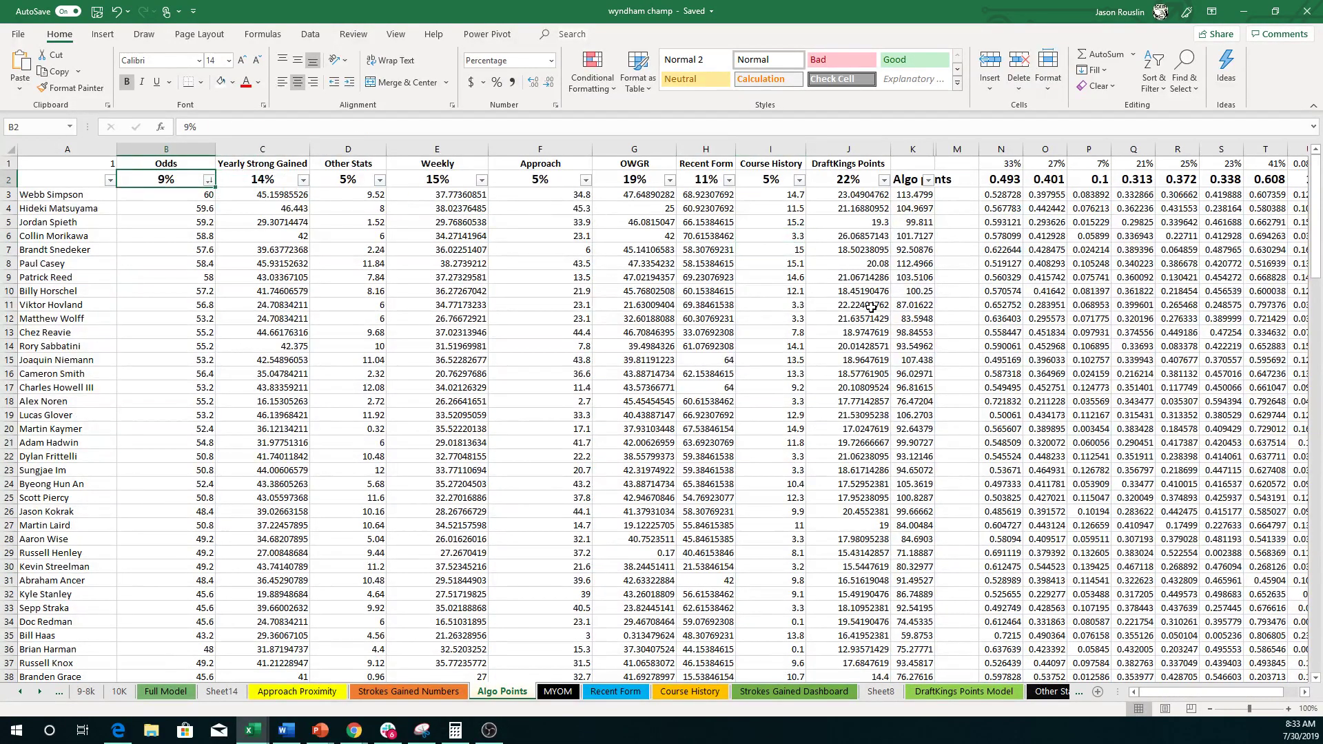
drag(1001, 164, 759, 163)
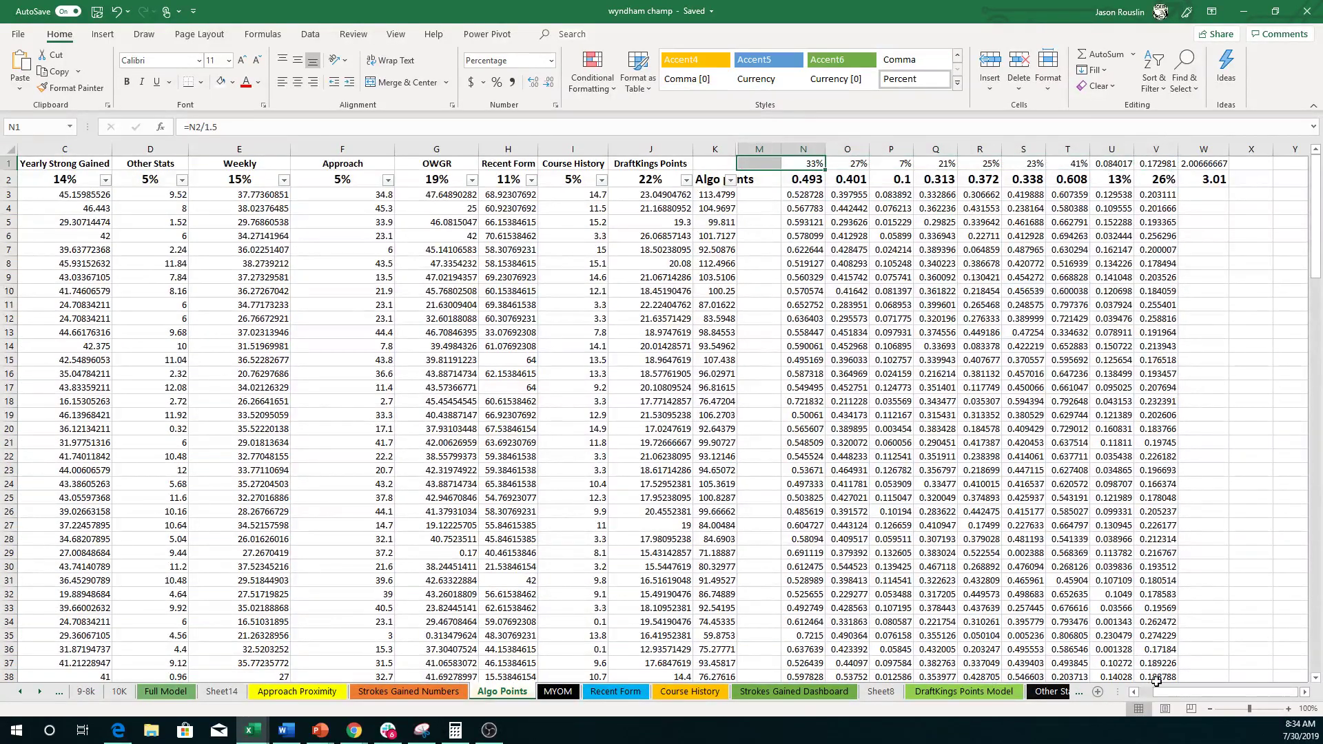
scroll(1158, 682, left, 2)
click(183, 181)
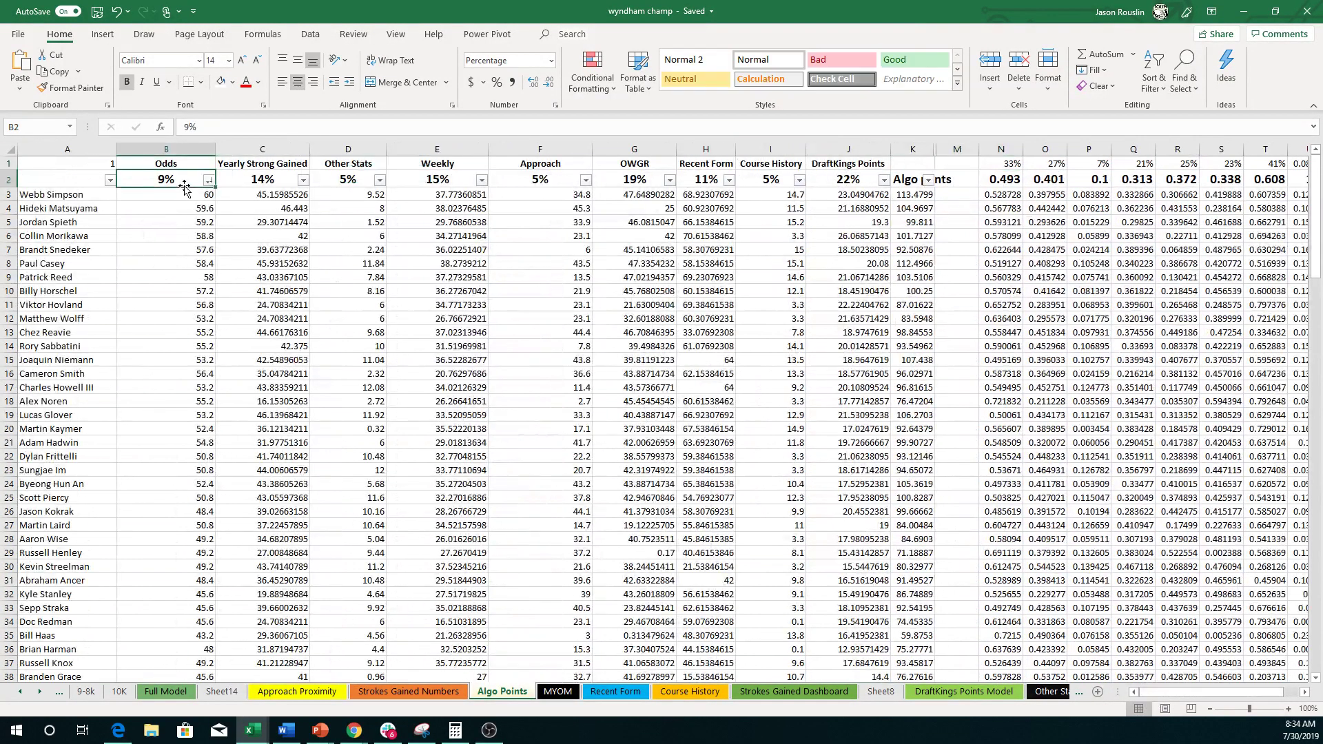
Step: Try category weights of 33%, 27%, 7% and 21%, then undo them back to the originals
text(33)
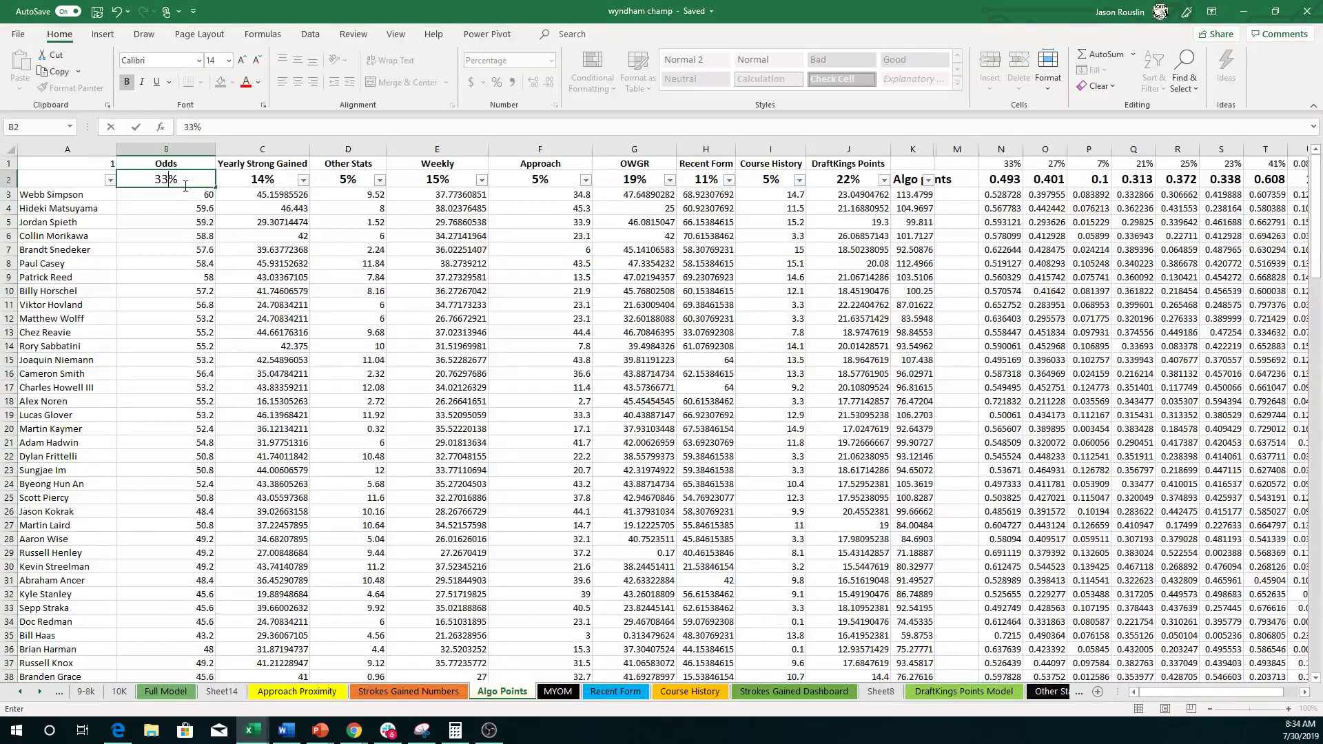
key(Tab)
text(27)
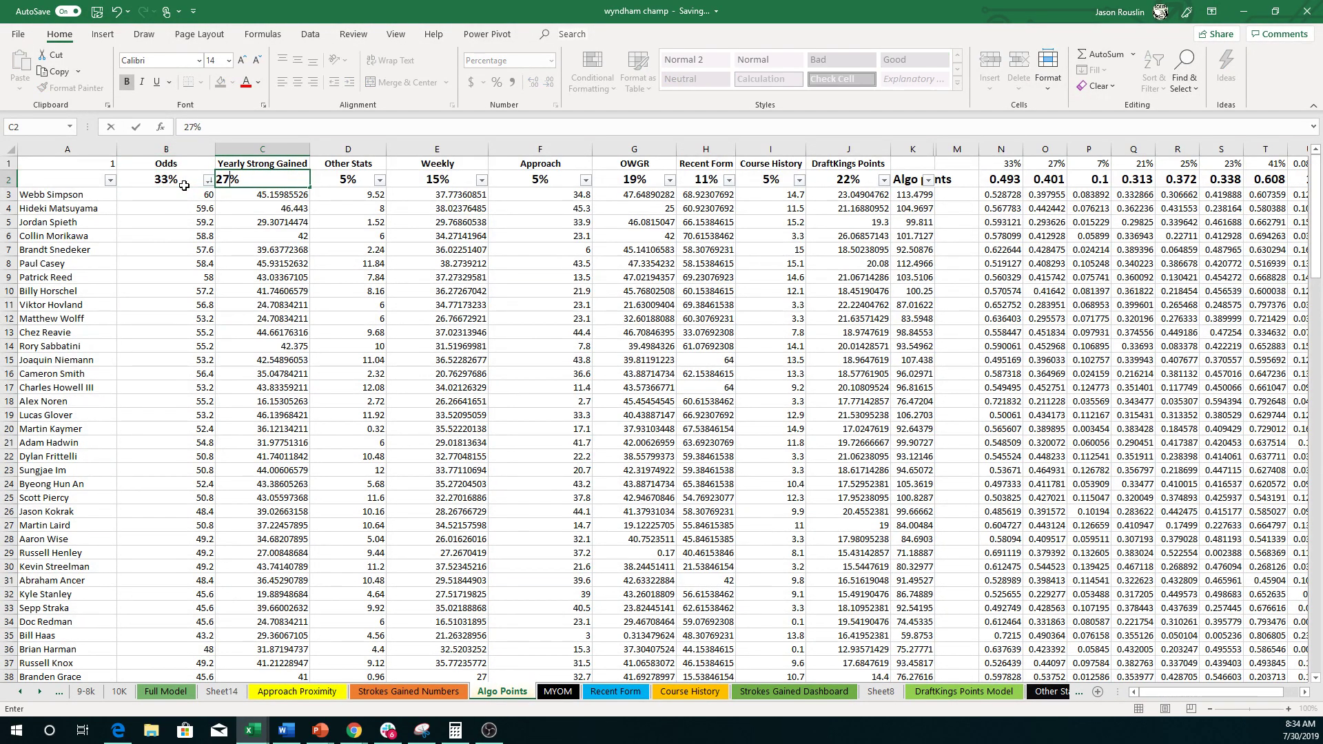
key(Tab)
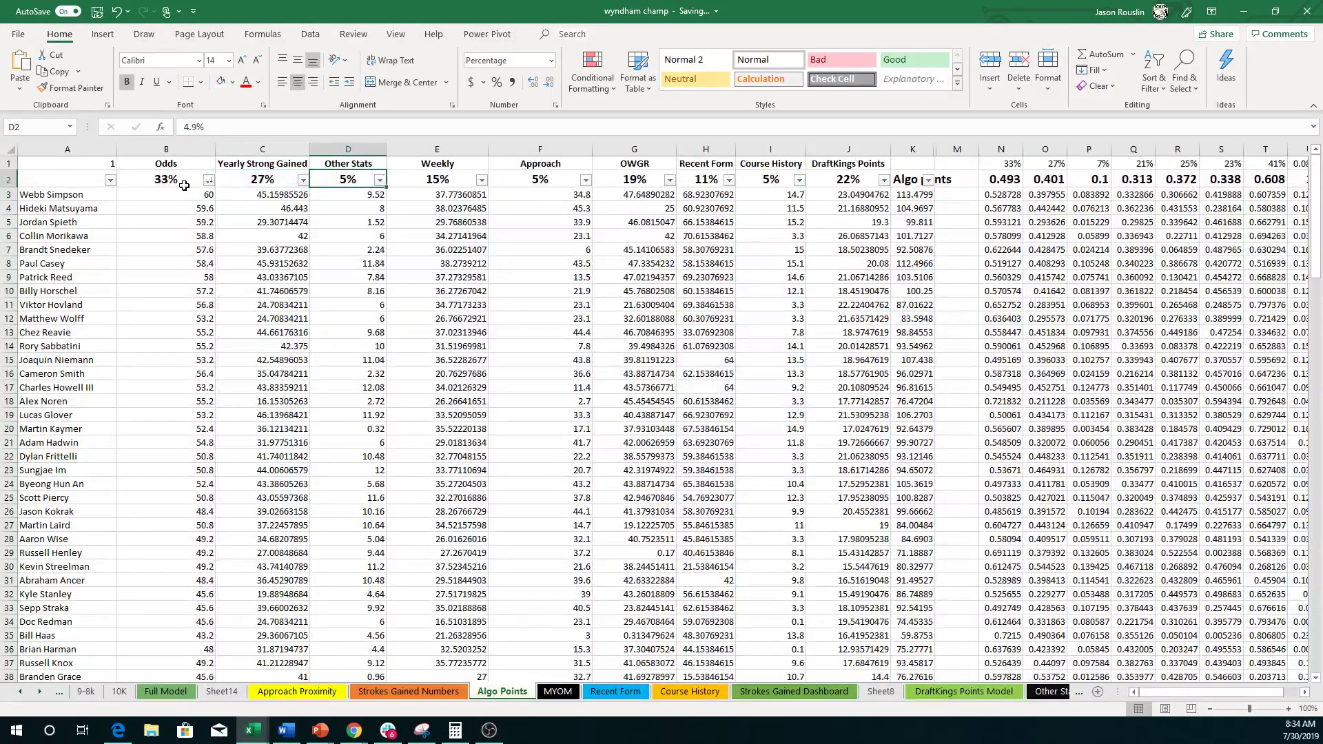
text(7)
key(Tab)
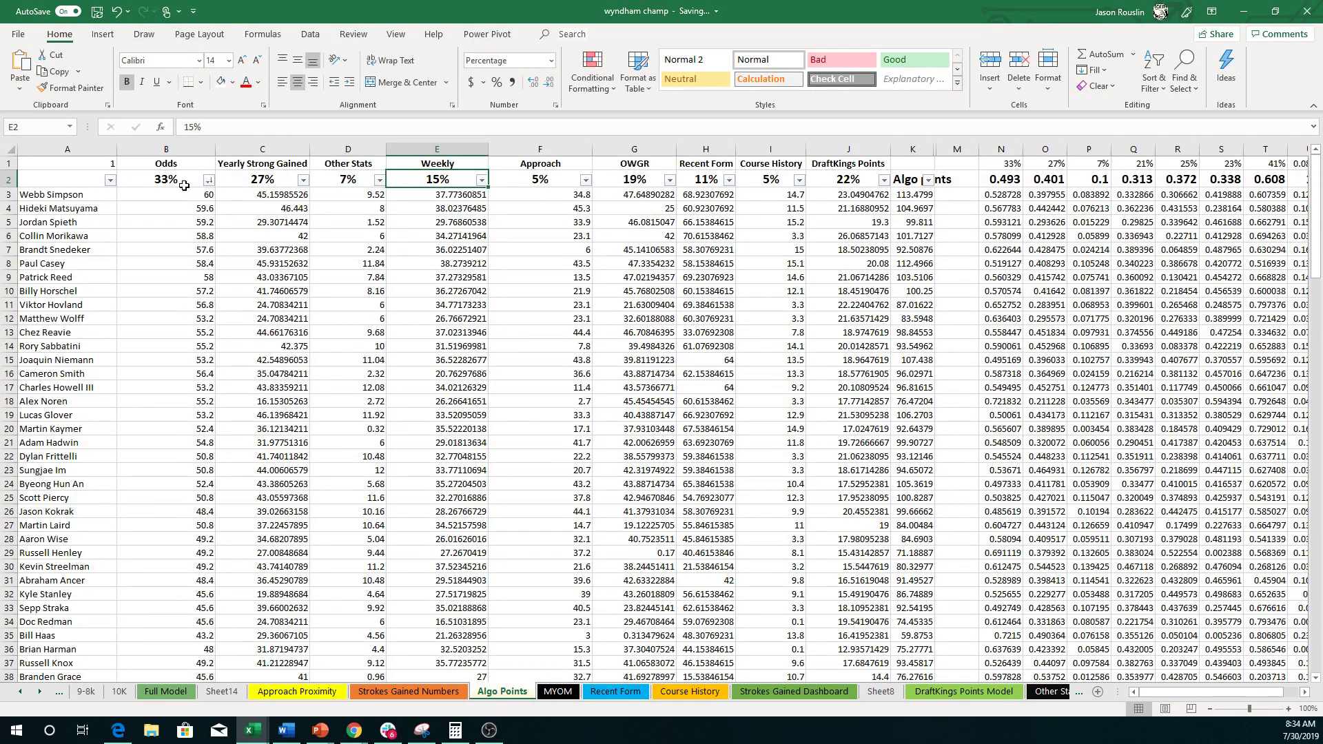
text(21)
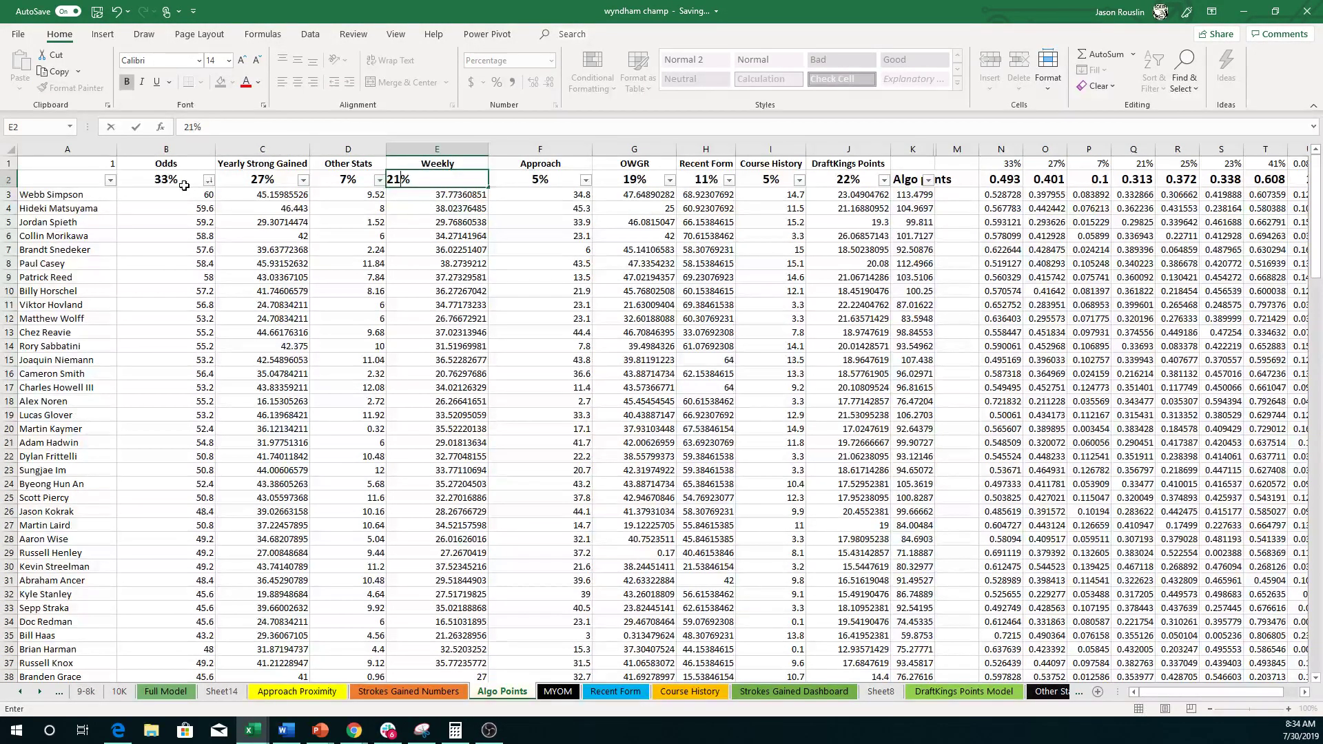
key(Tab)
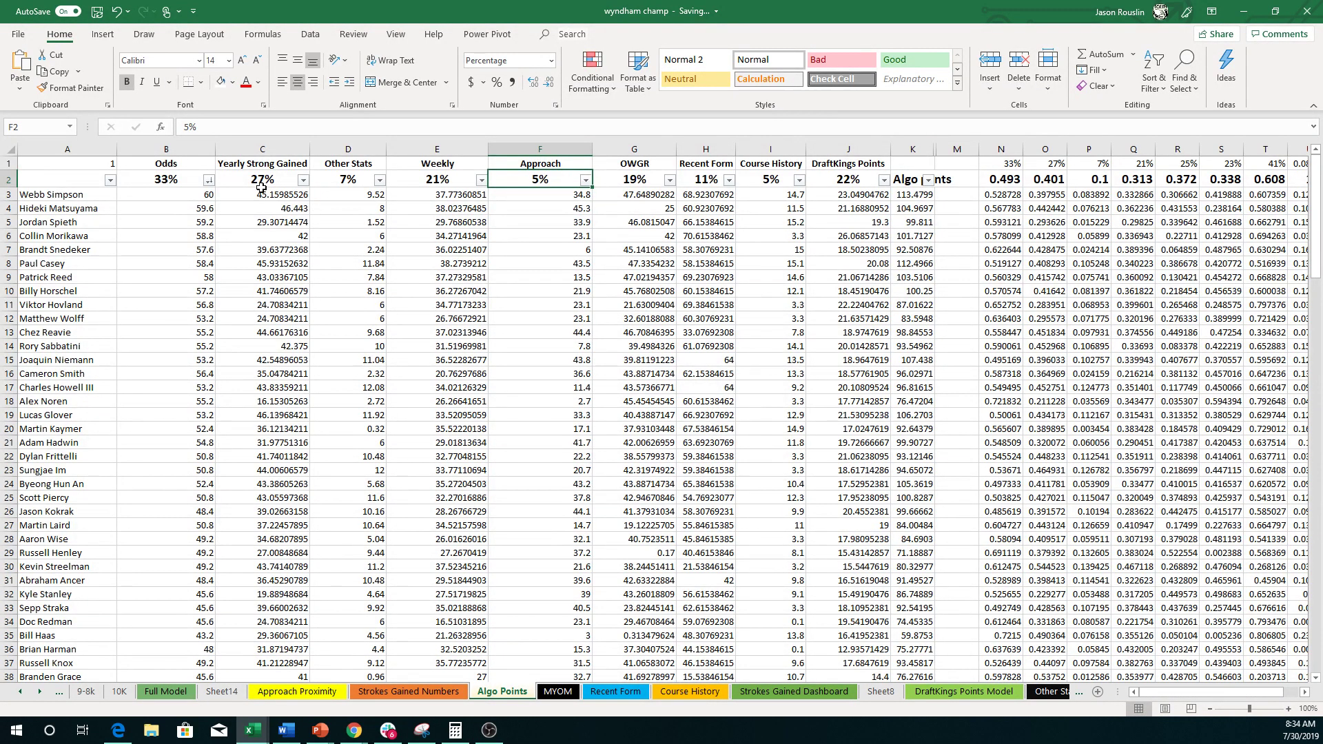
key(ctrl+z)
key(ctrl+z)
key(ctrl+z)
key(ctrl+z)
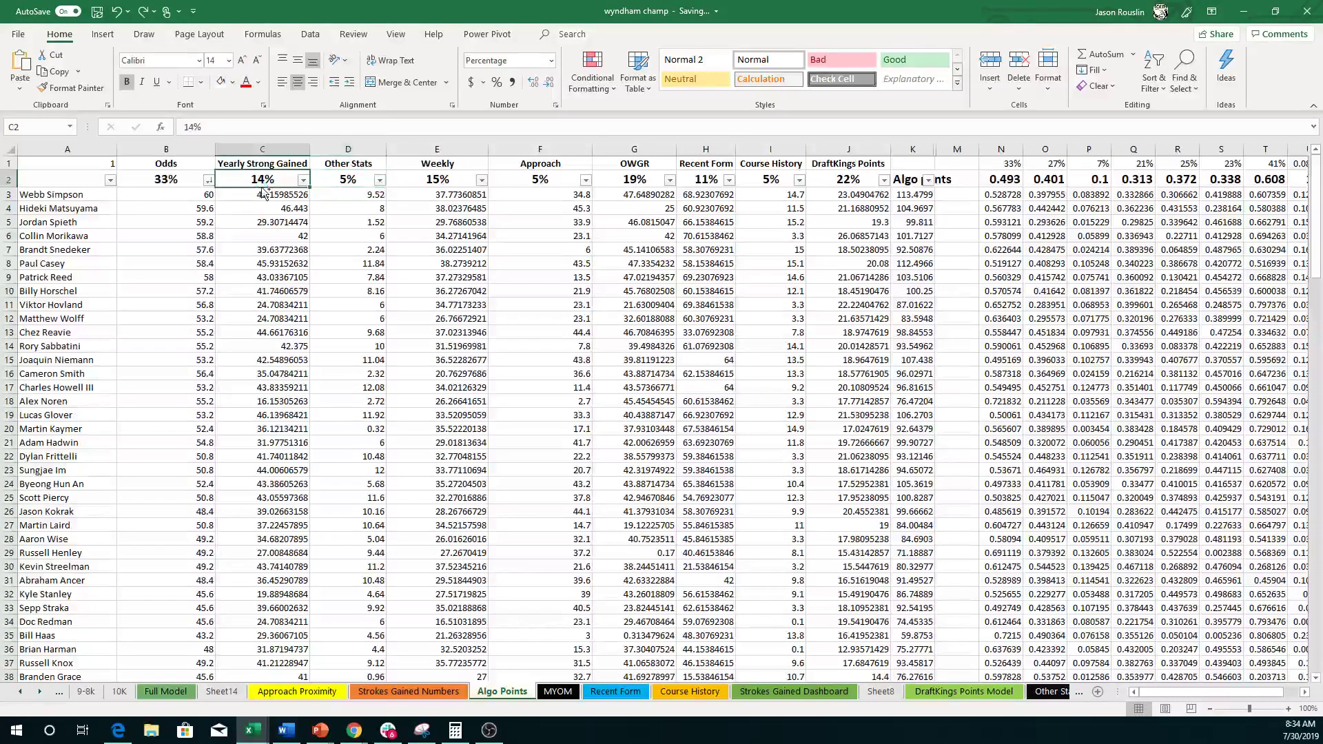
Step: Inspect the MYOM sheet's weightings across its columns, starting with the 30% Odds weight in C2
click(557, 696)
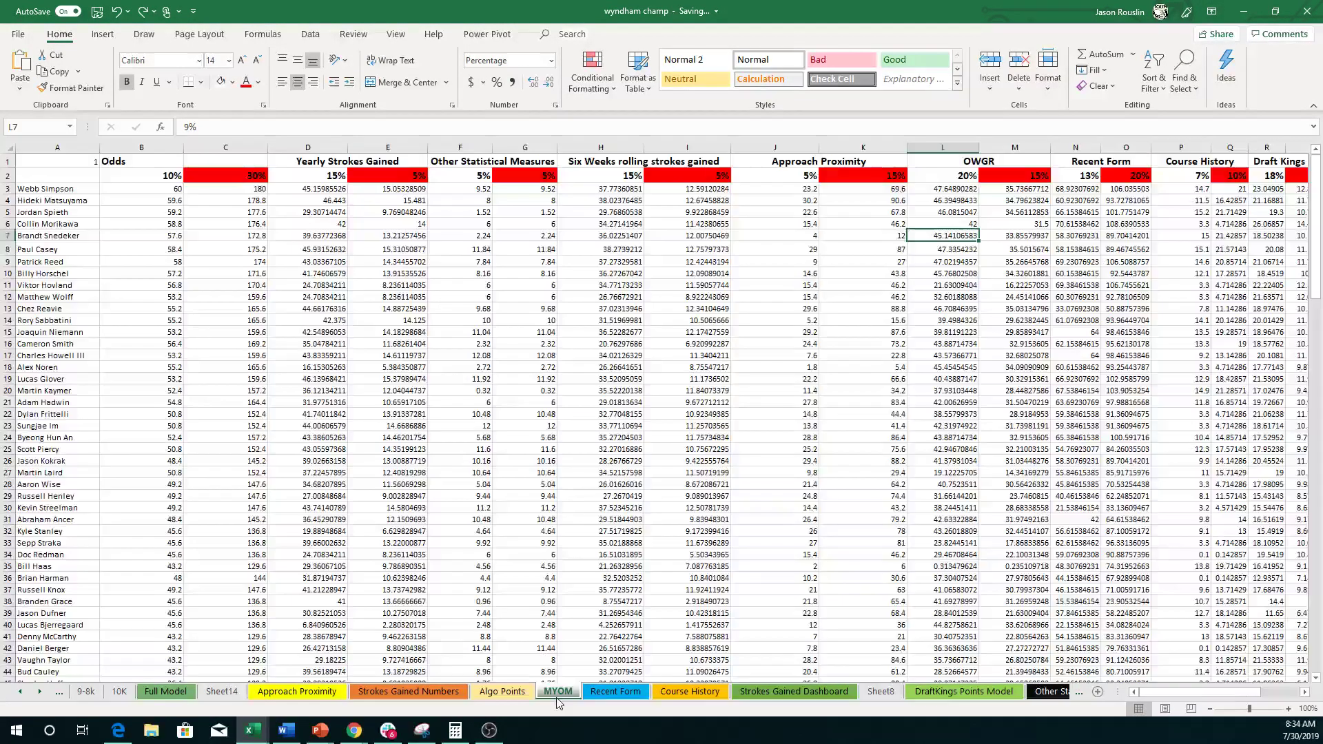
click(247, 177)
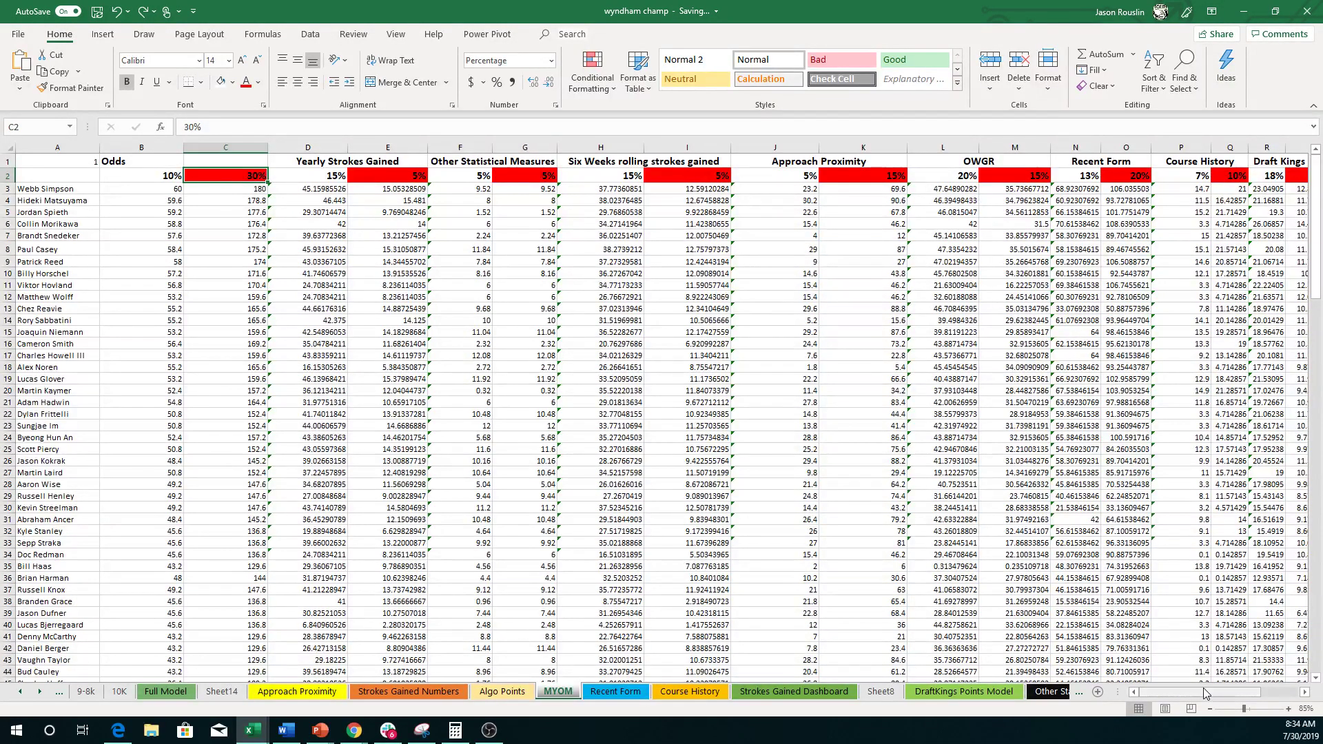
mouse_move(1204, 693)
mouse_down()
mouse_move(1229, 691)
mouse_move(1206, 692)
mouse_up()
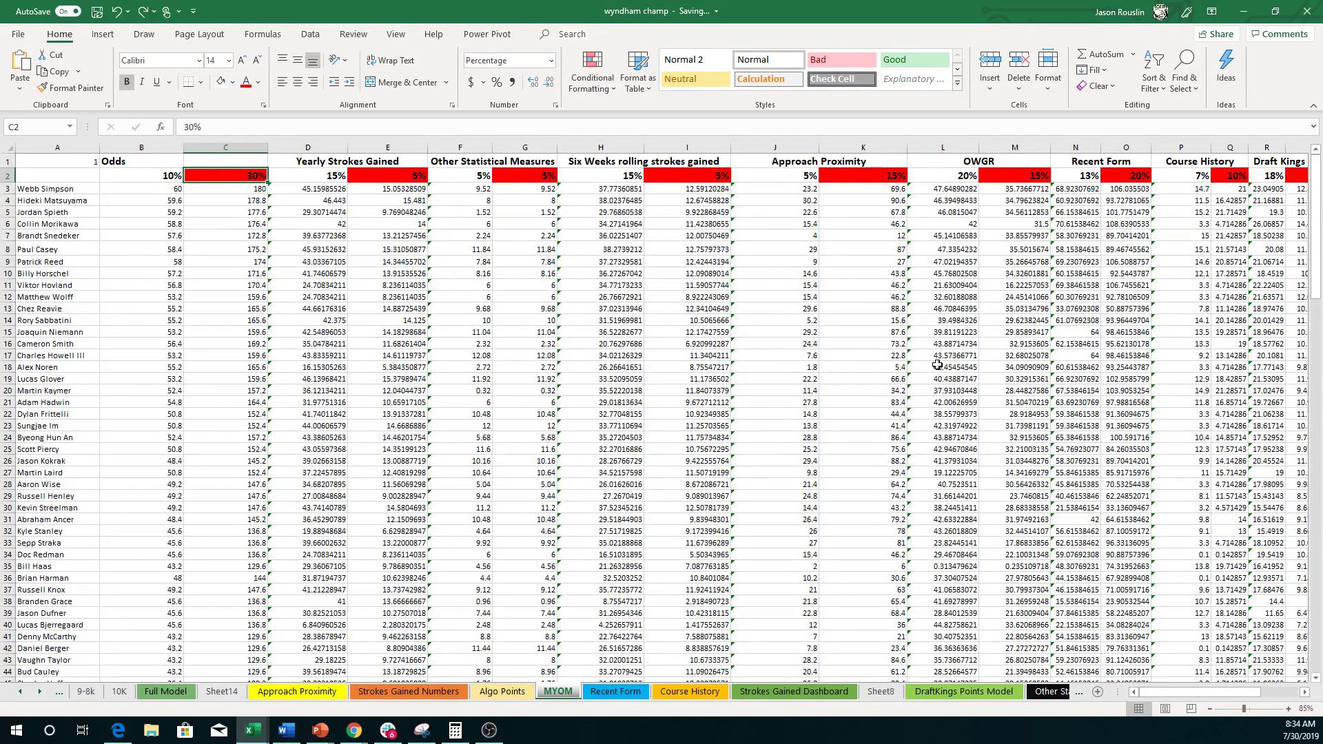
drag(1183, 691, 496, 693)
Step: On Full Model, sort golfers by MYOM score highest first, then by Difference smallest first
click(165, 691)
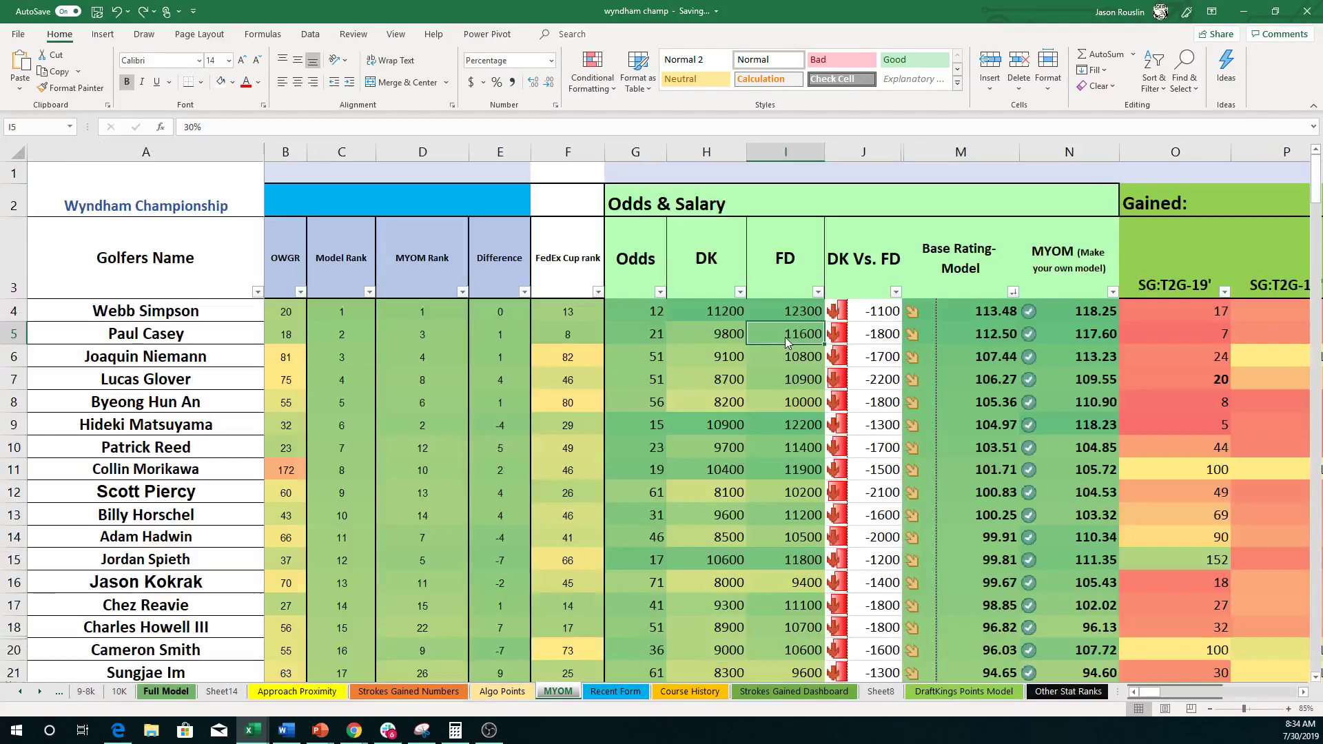
click(1112, 291)
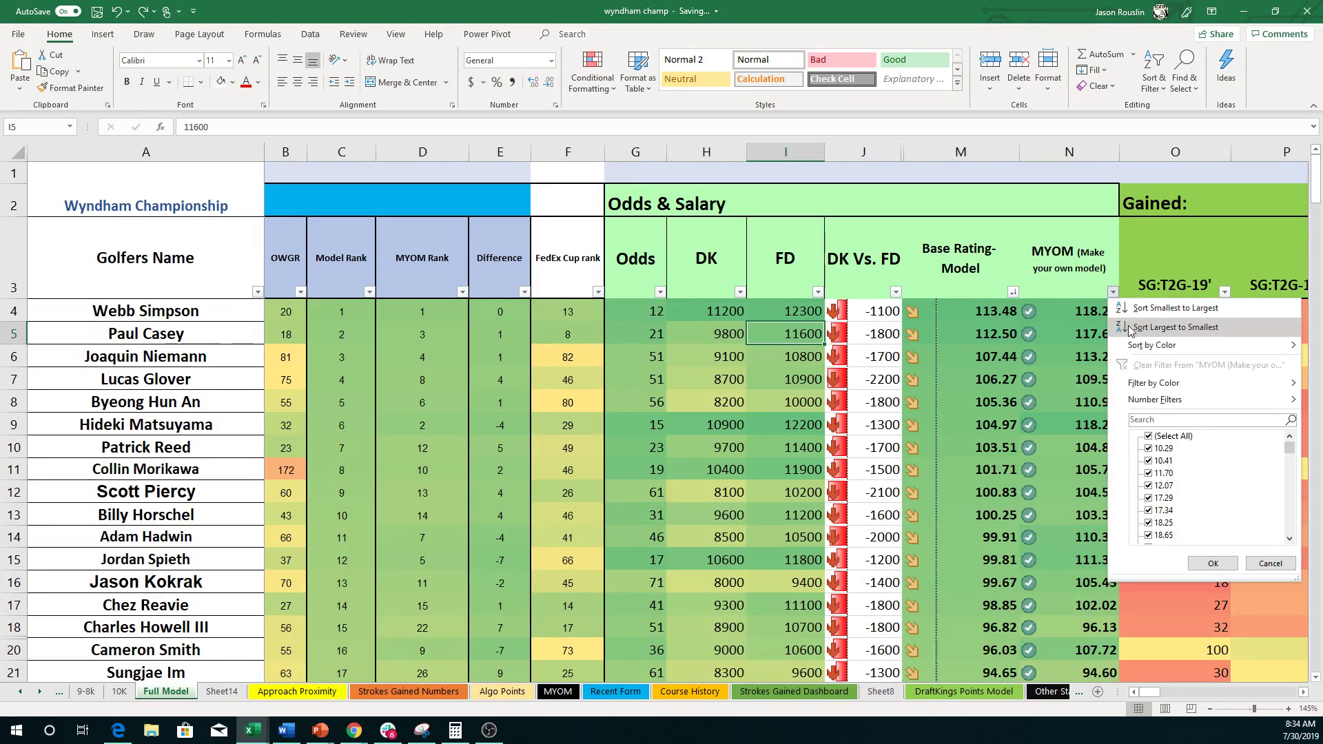
click(1172, 328)
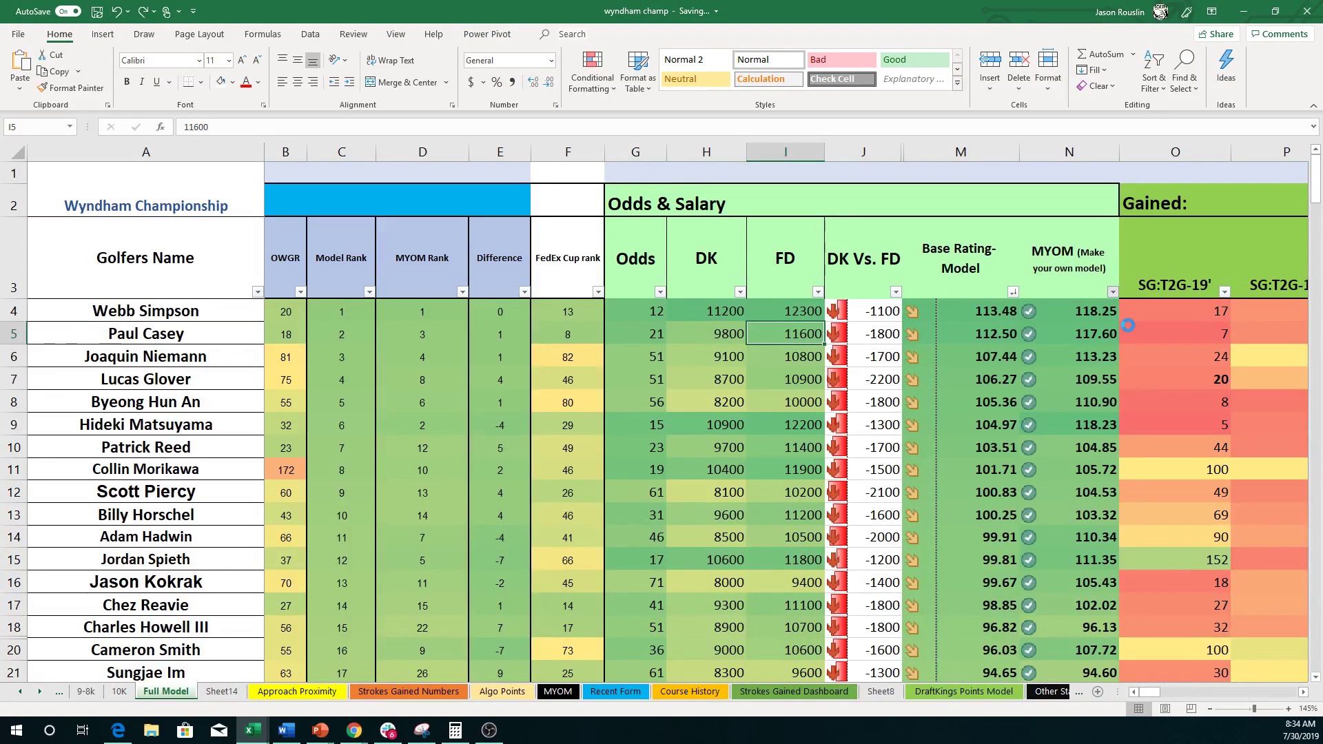
click(524, 296)
click(544, 308)
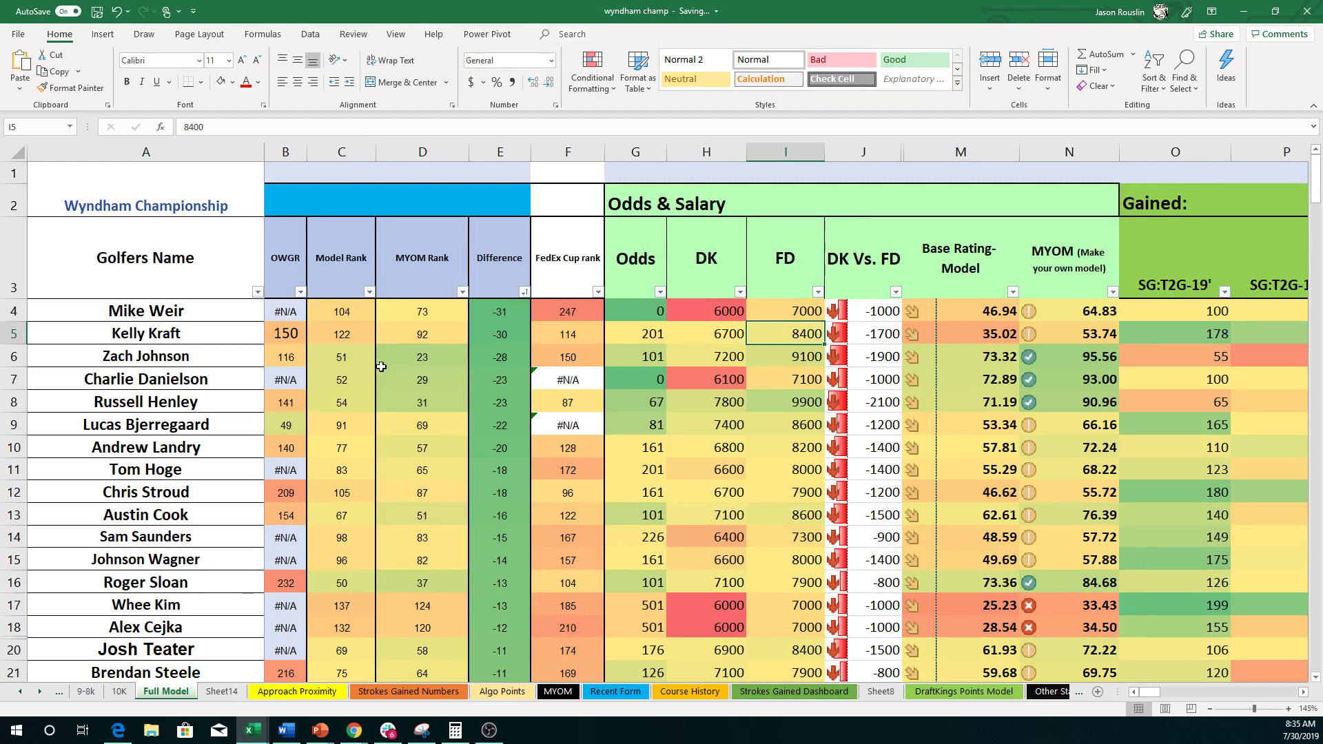
click(17, 377)
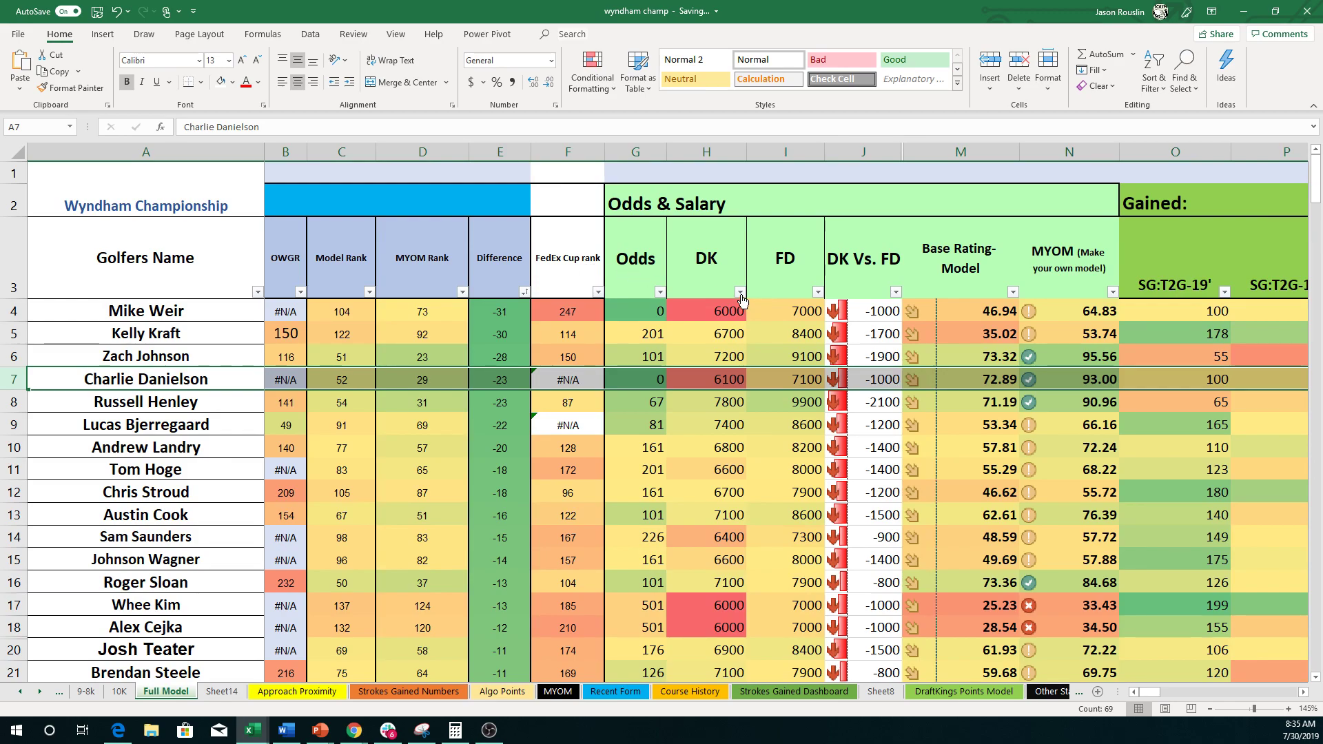
click(740, 294)
key(Escape)
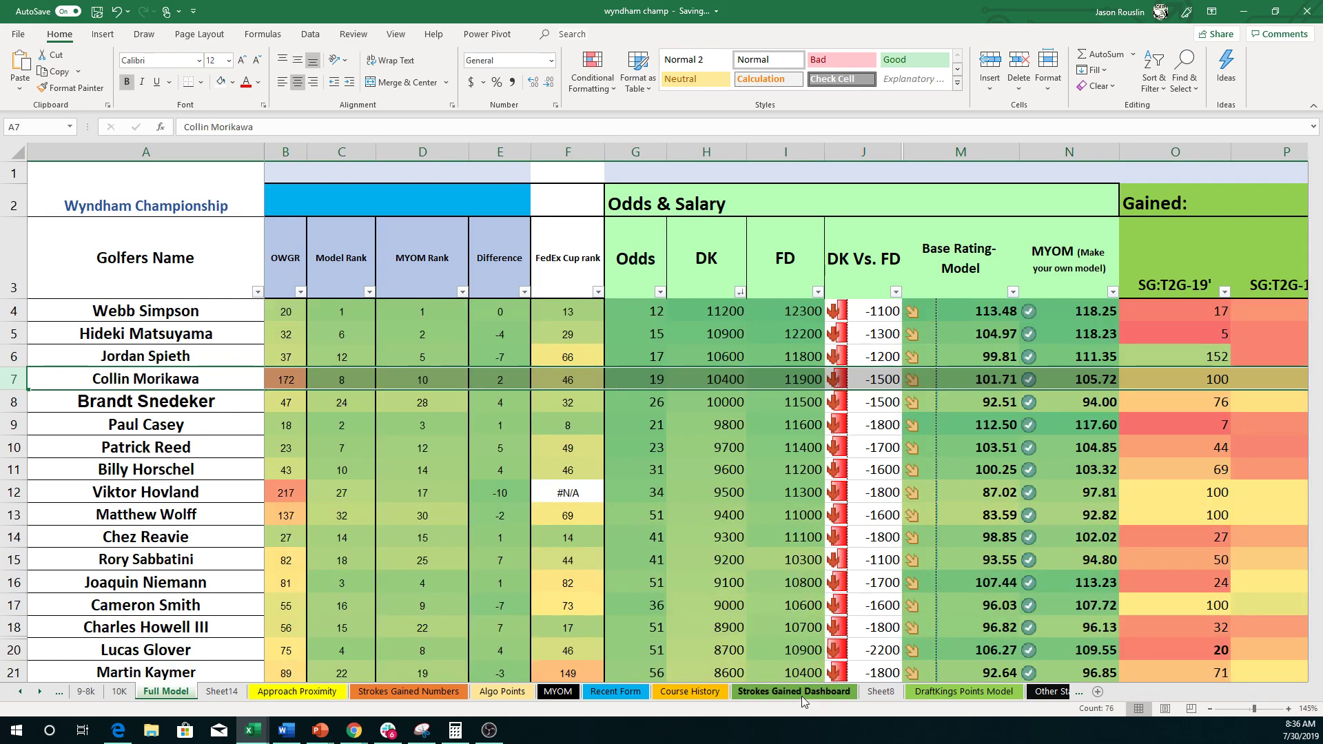
click(795, 692)
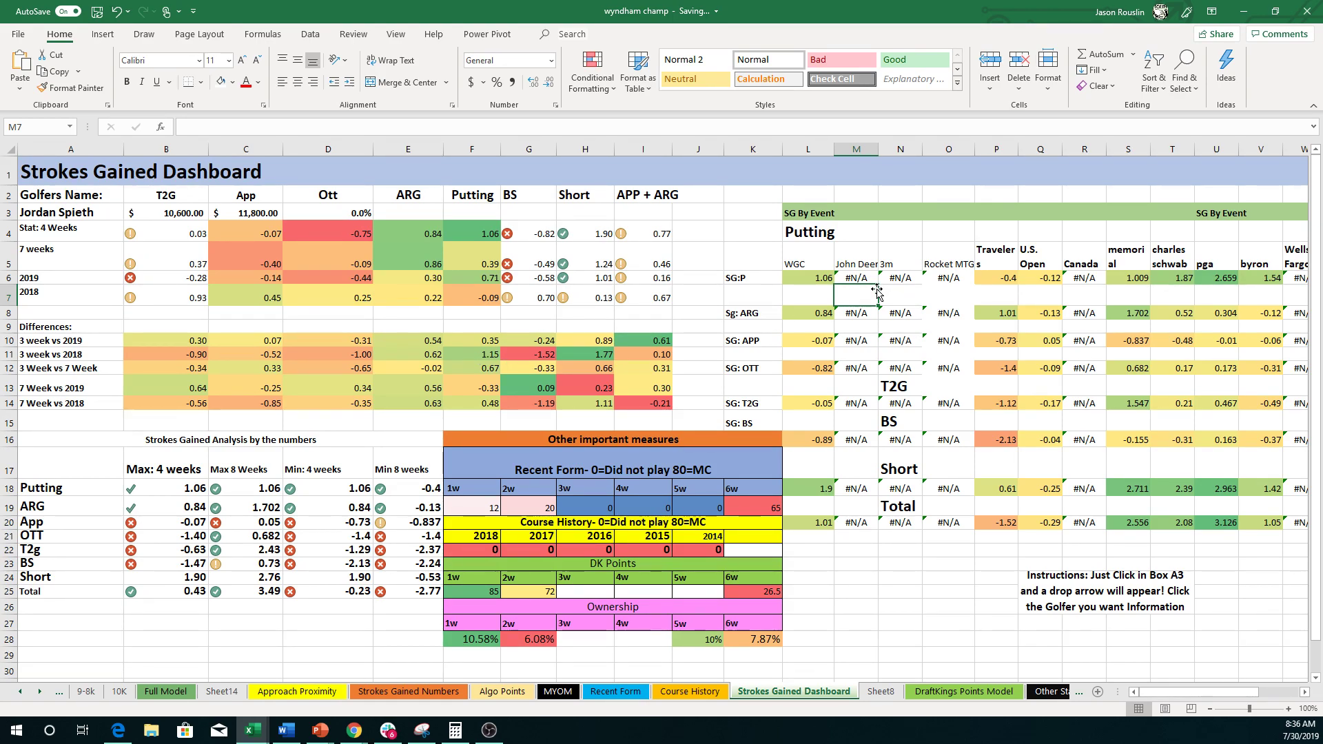
click(821, 373)
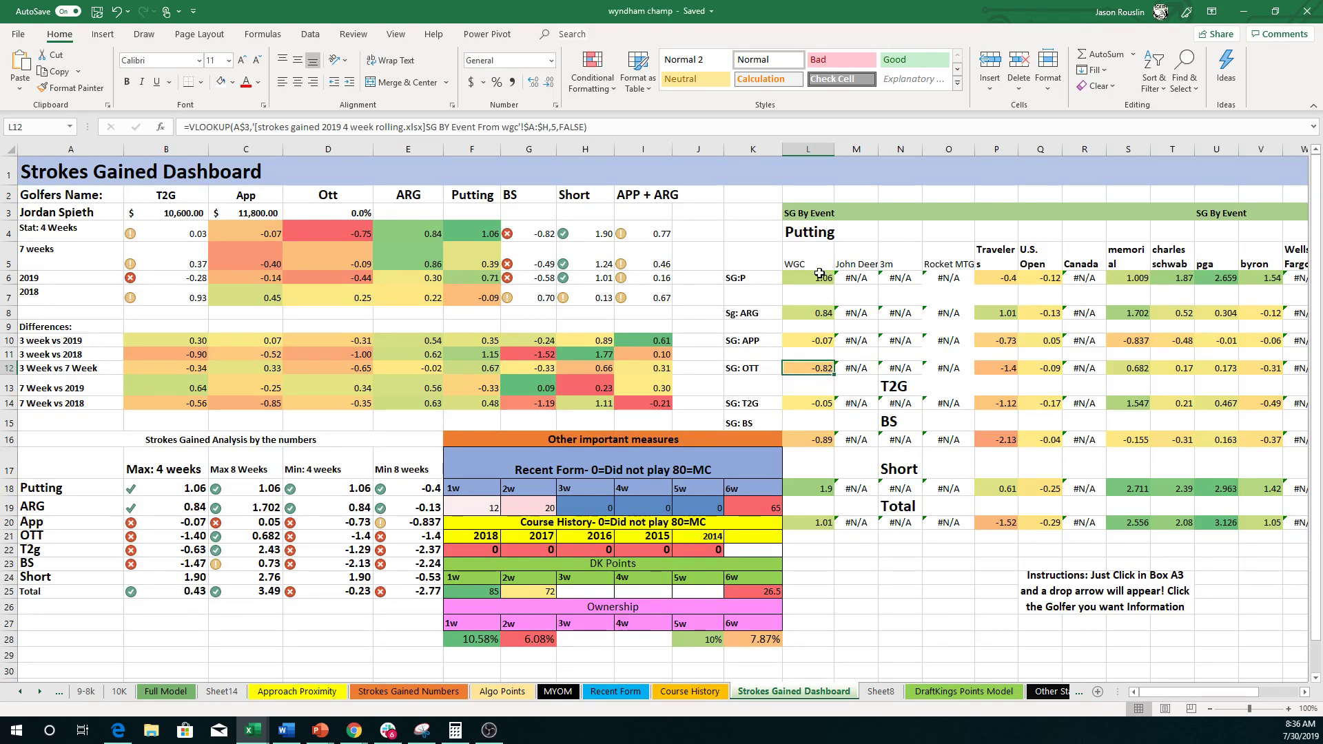
click(819, 274)
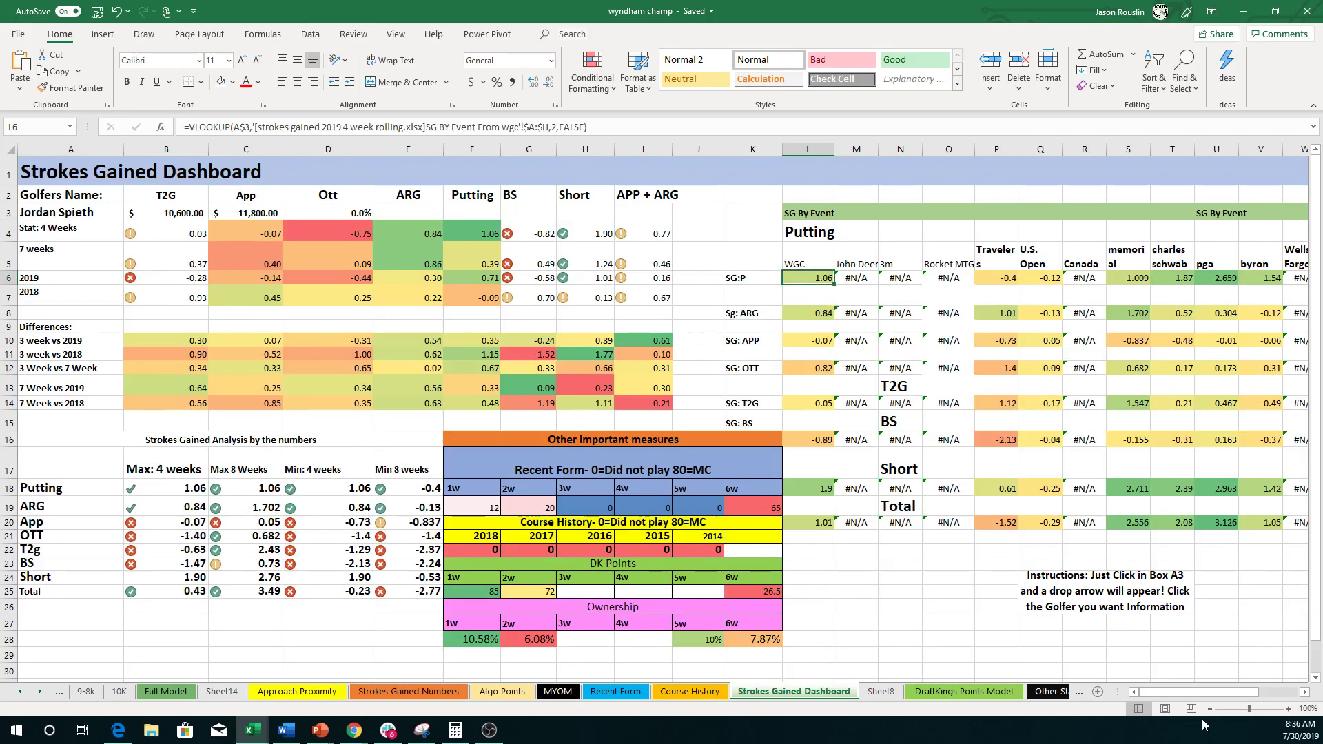
drag(1210, 691, 1233, 686)
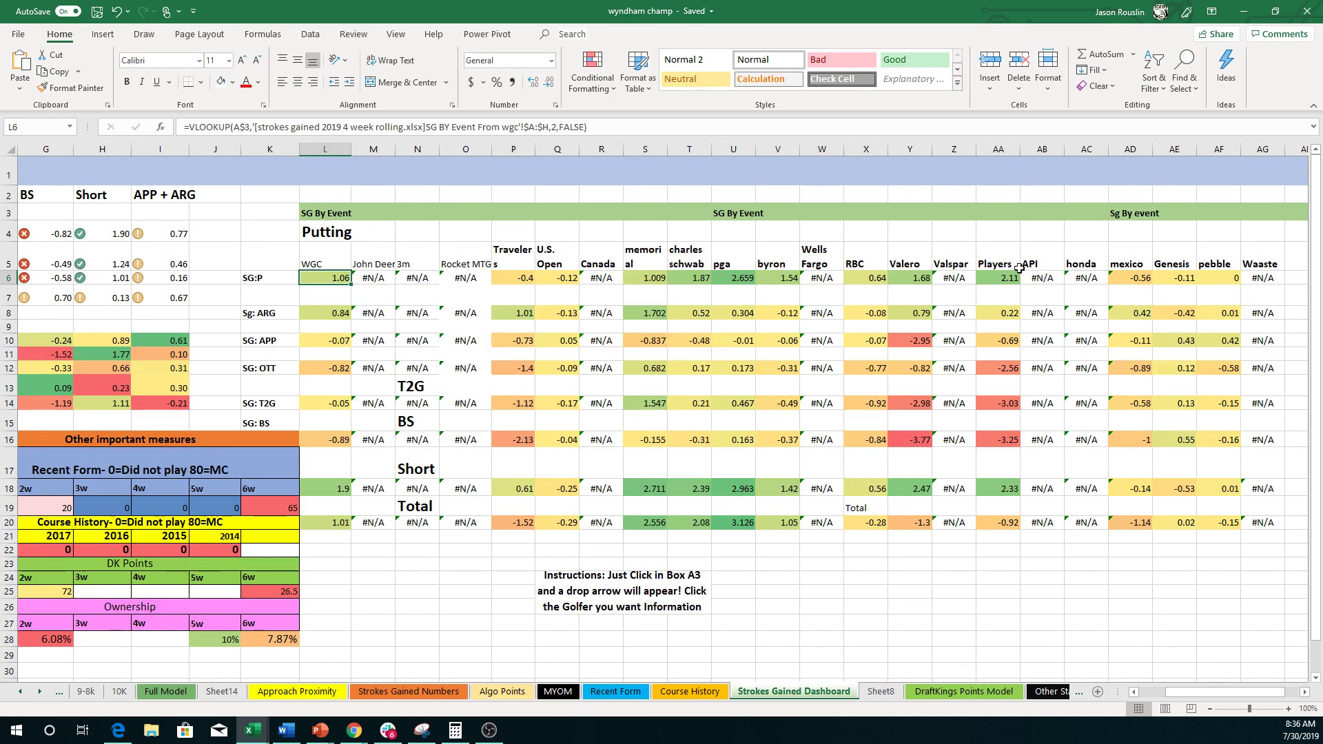
click(1016, 291)
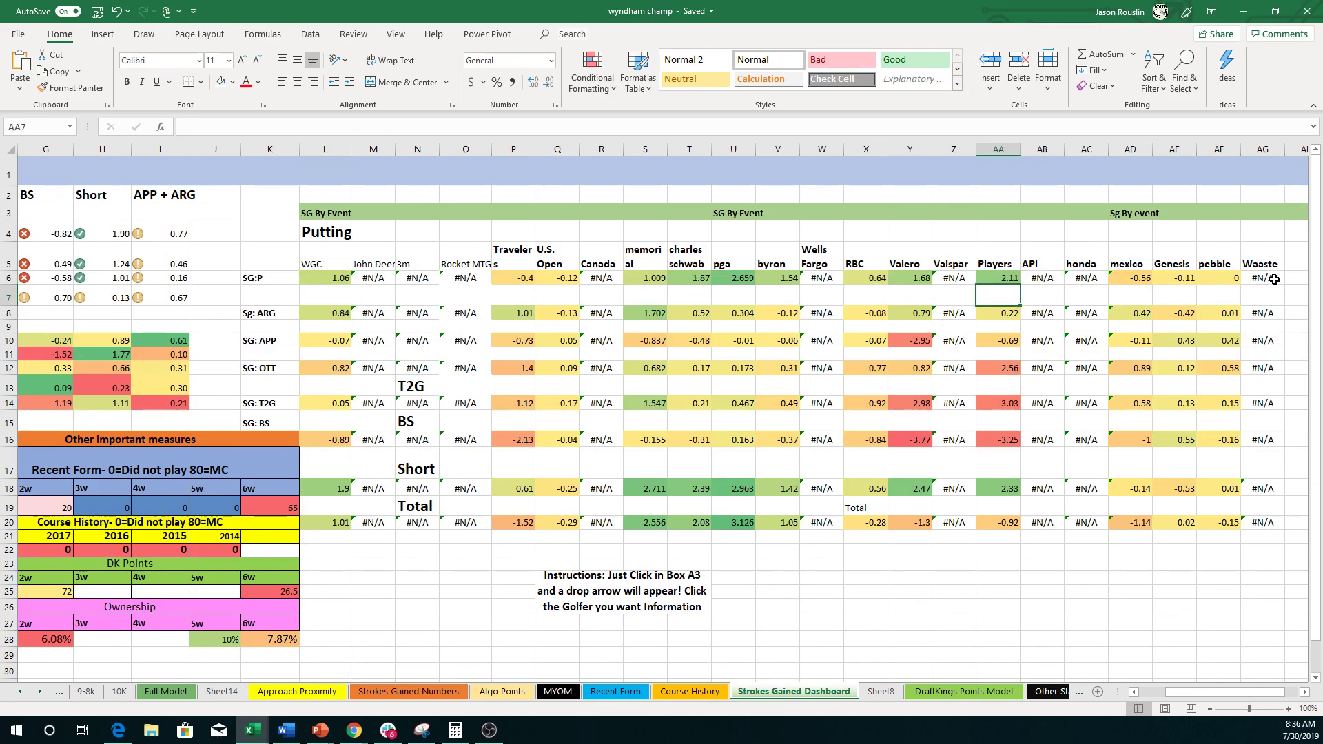
click(1014, 276)
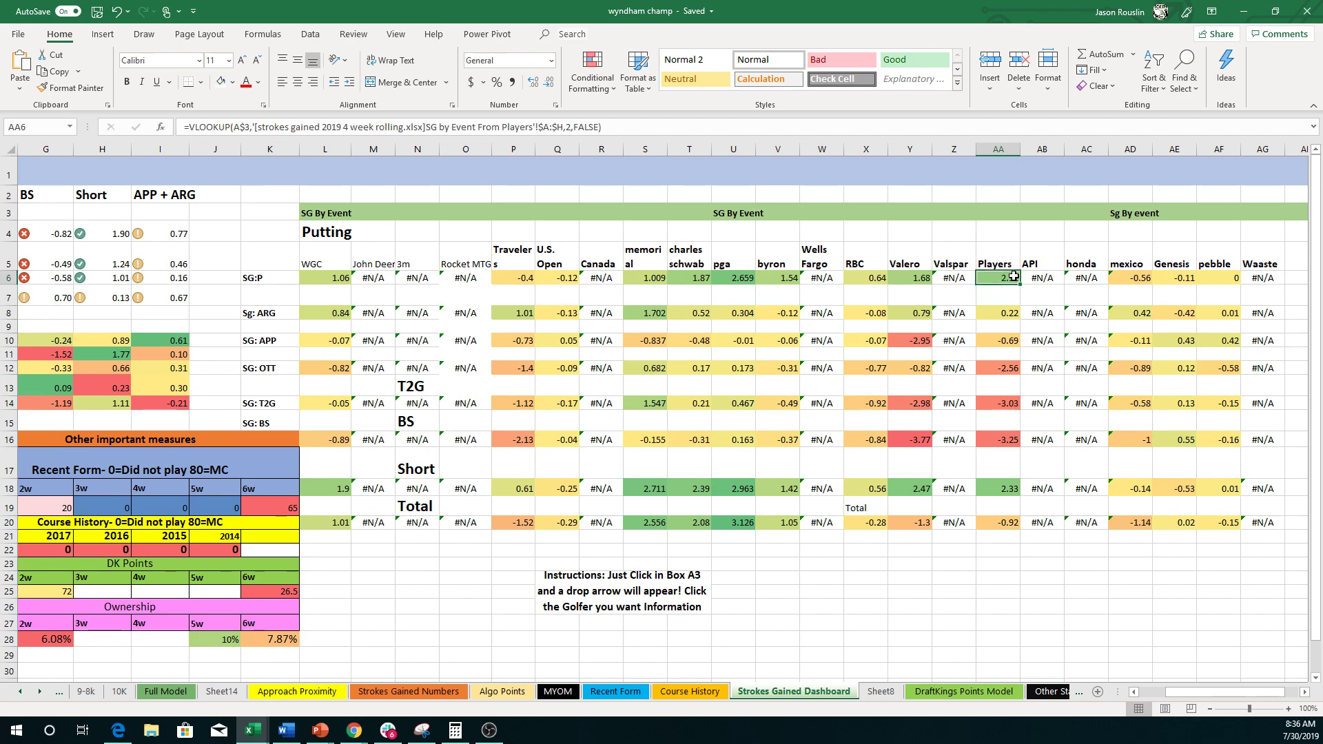
click(552, 278)
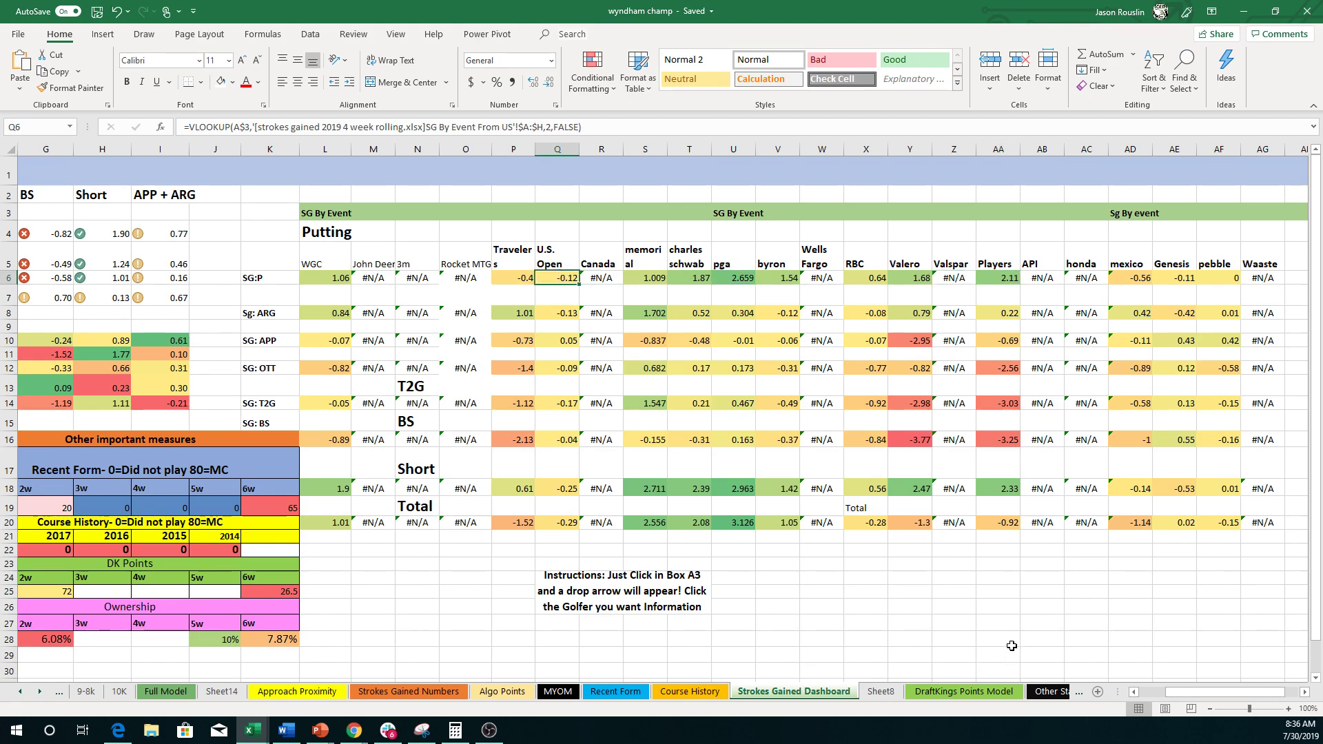
drag(1214, 696, 1179, 696)
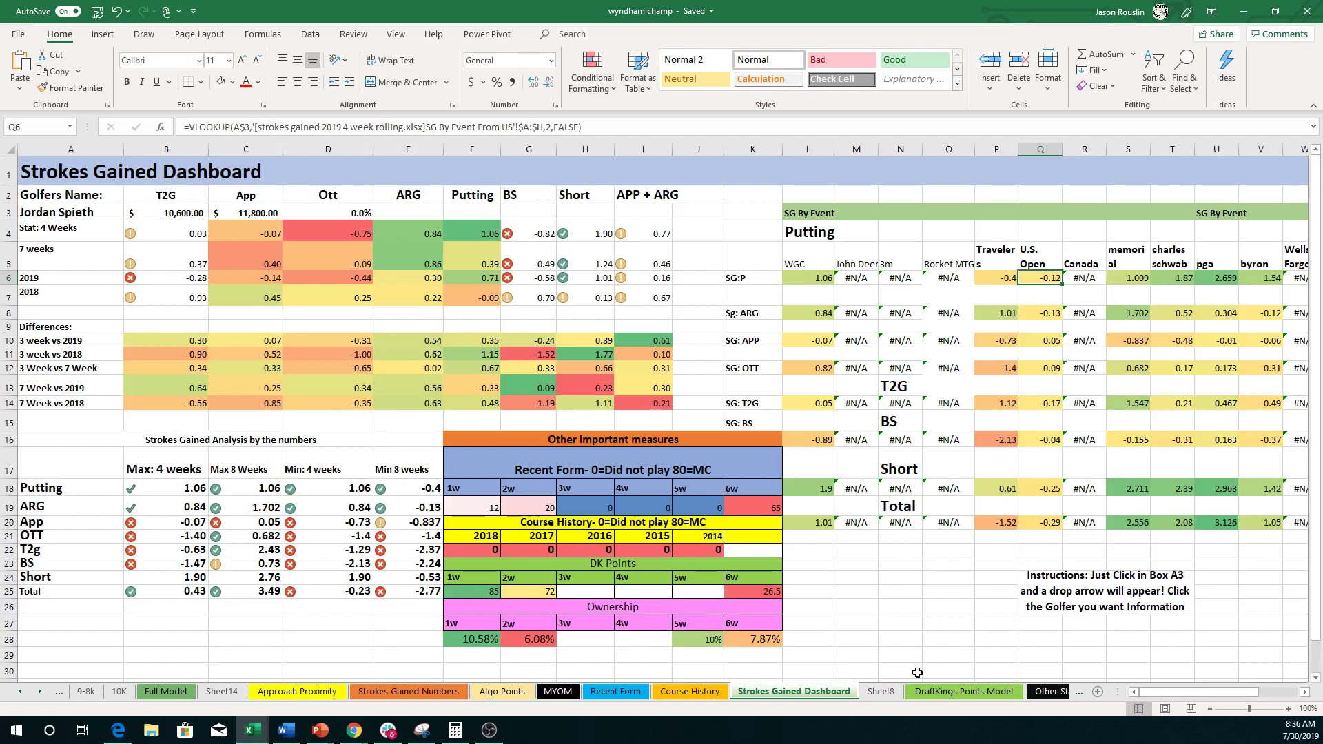
click(103, 211)
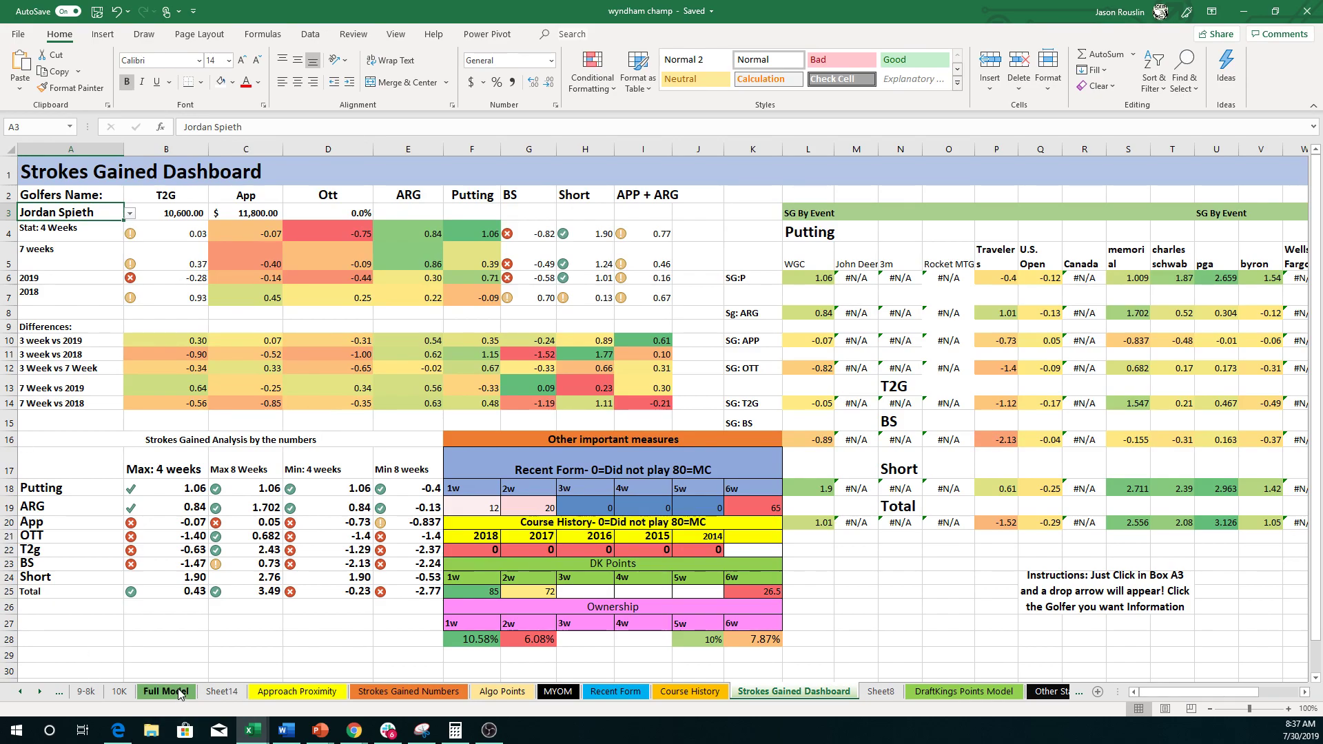
Step: On the Approach Proximity sheet, sort the table ascending by 150-175 yard rank
click(301, 691)
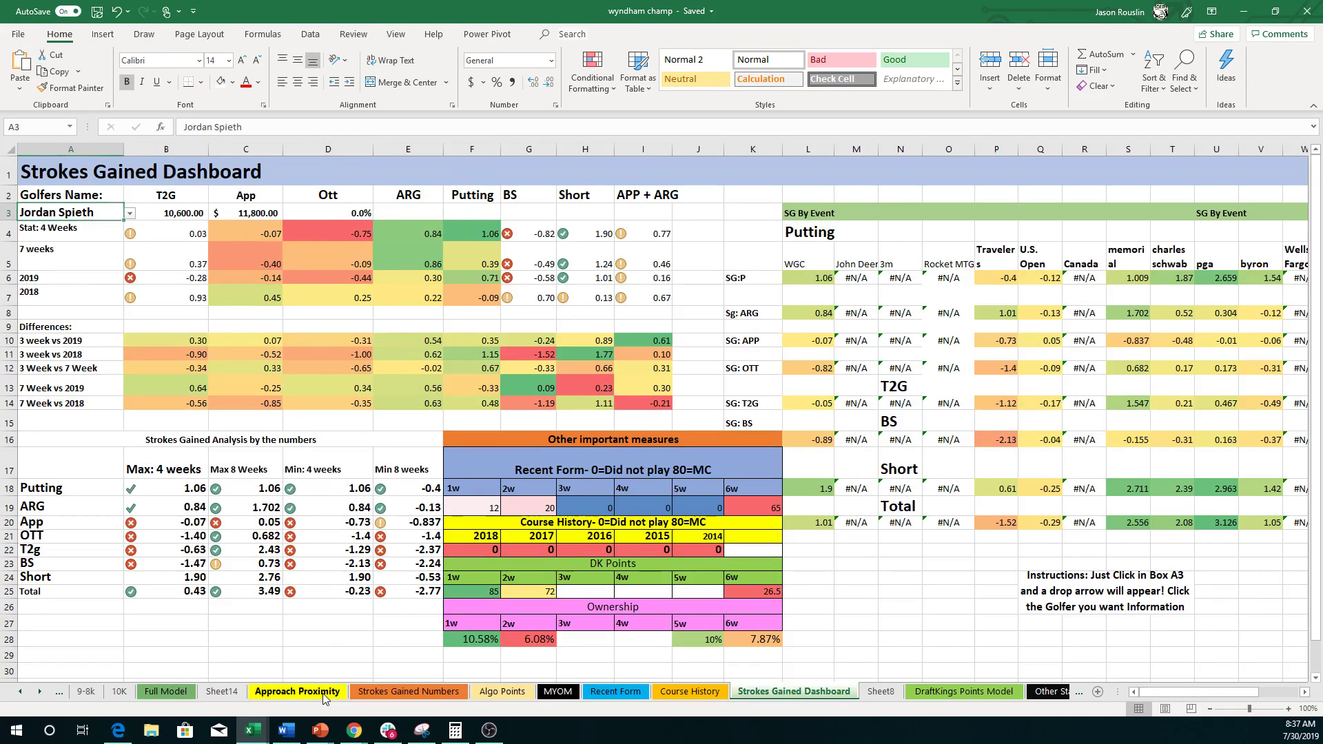
scroll(495, 318, up, 20)
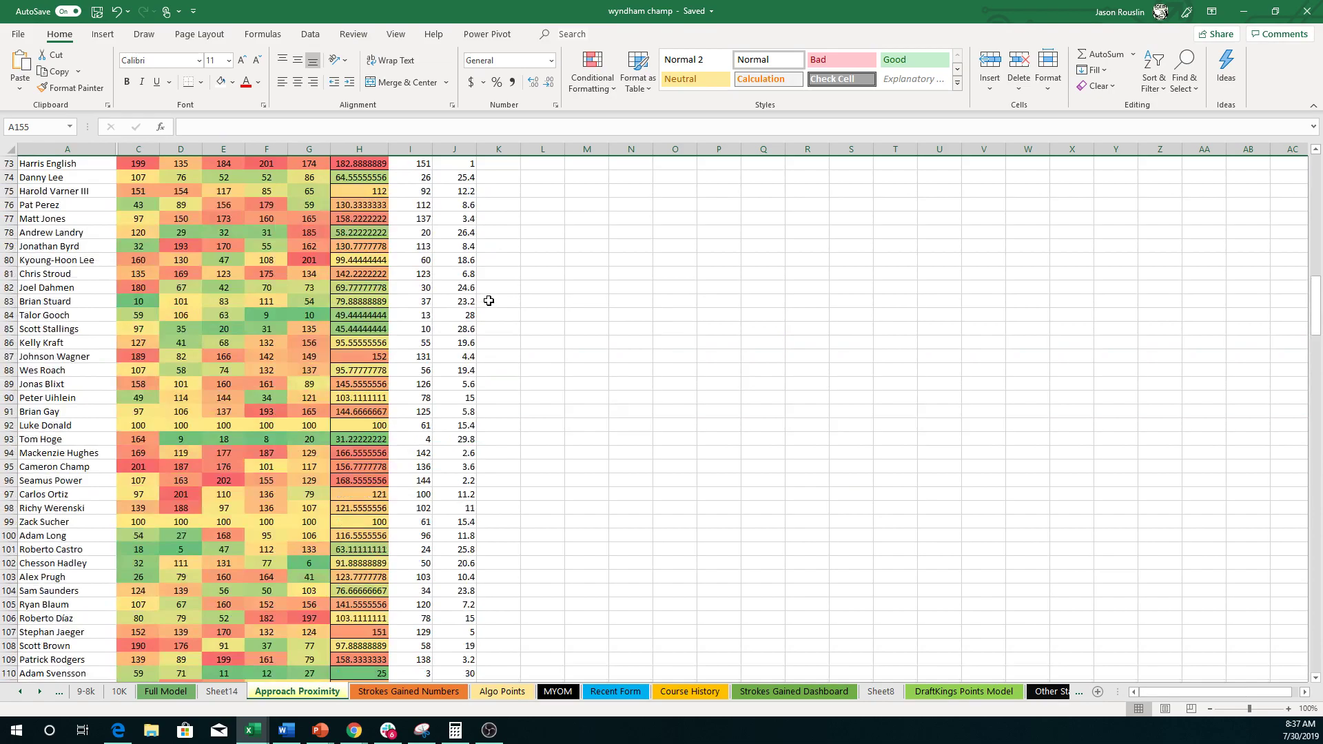
scroll(513, 279, up, 11)
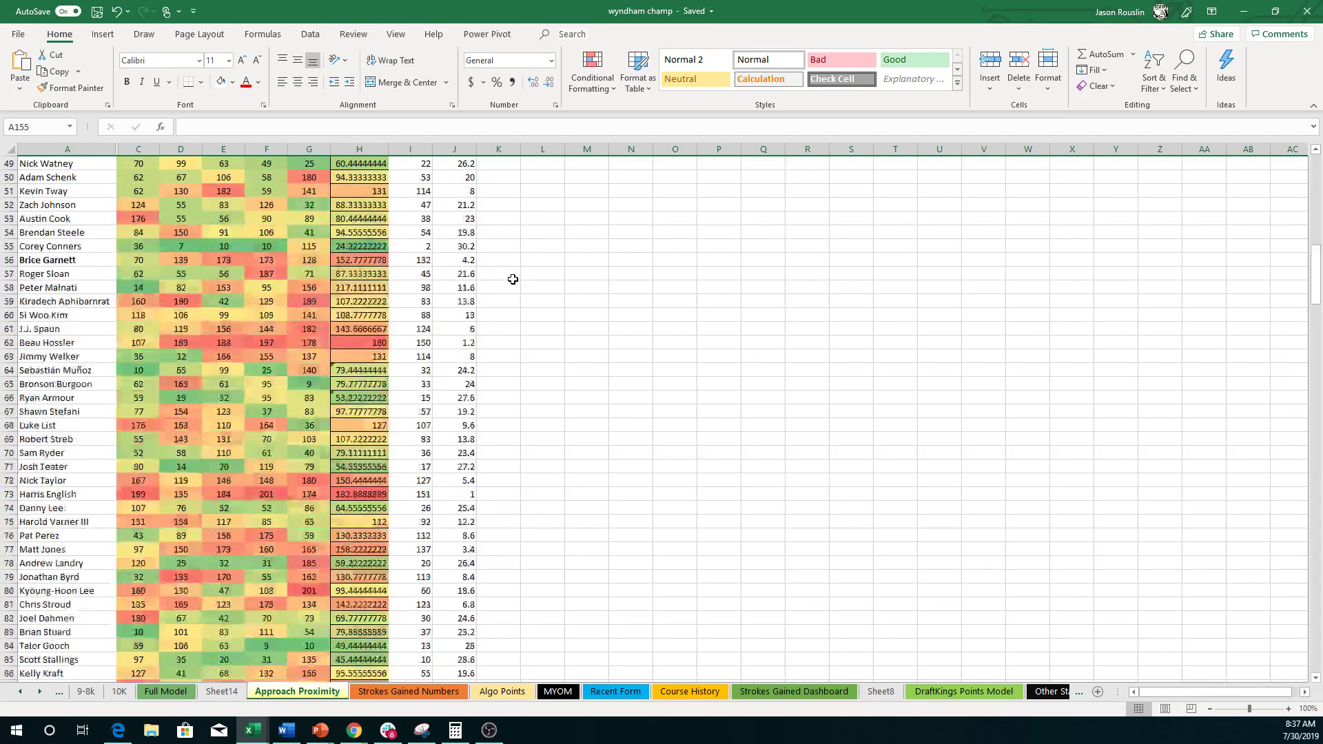
scroll(513, 279, up, 10)
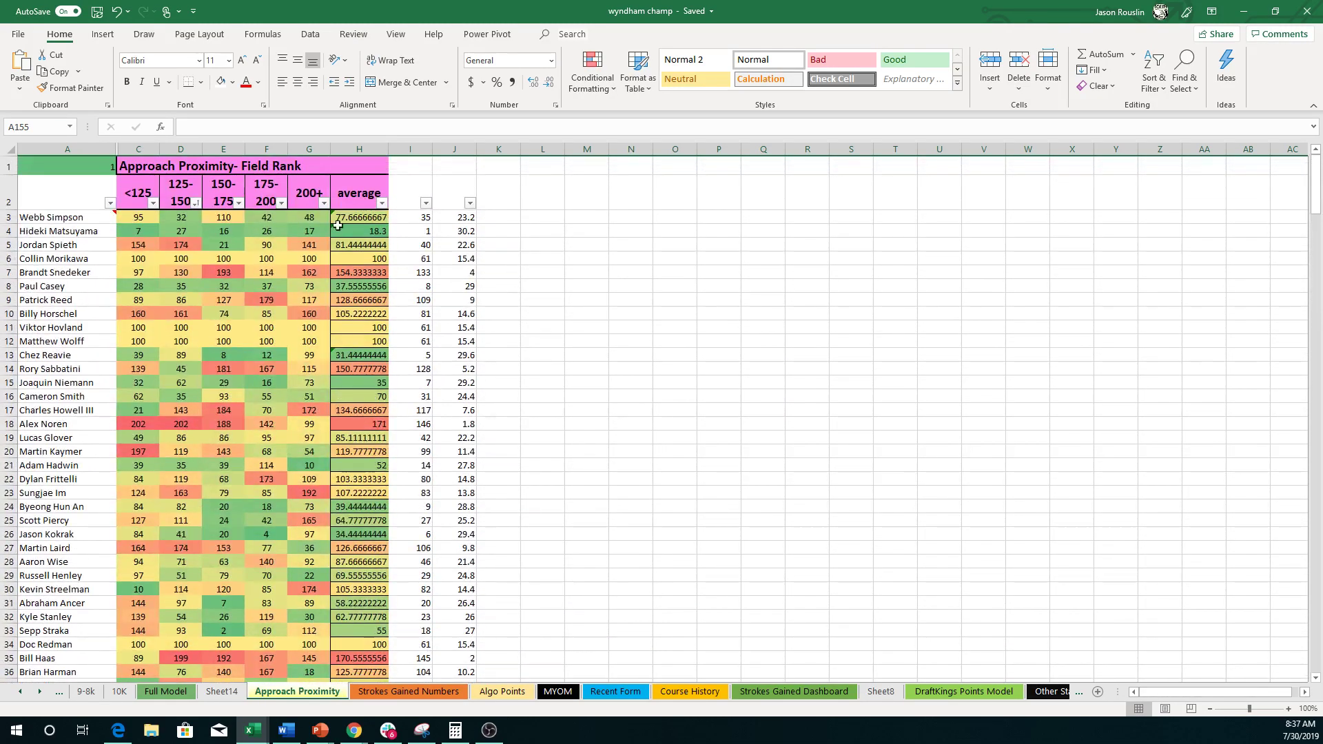
click(238, 203)
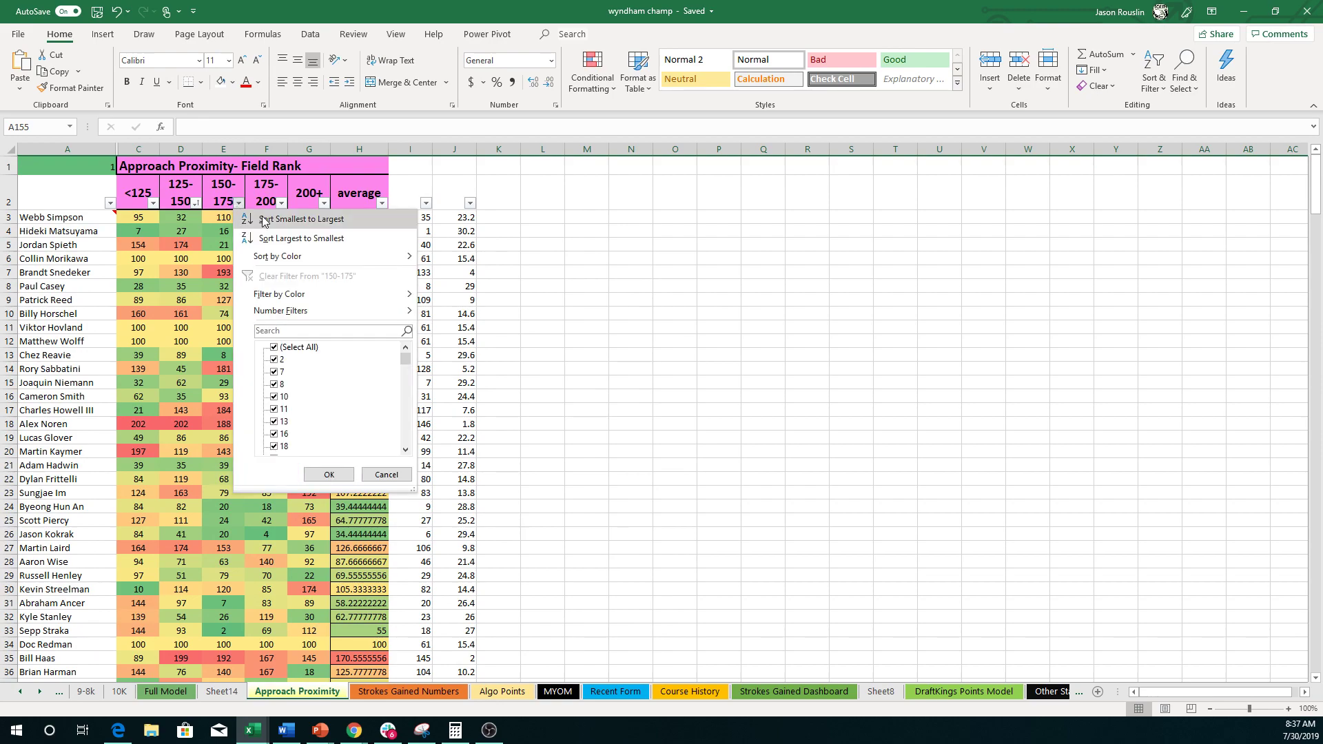
click(263, 219)
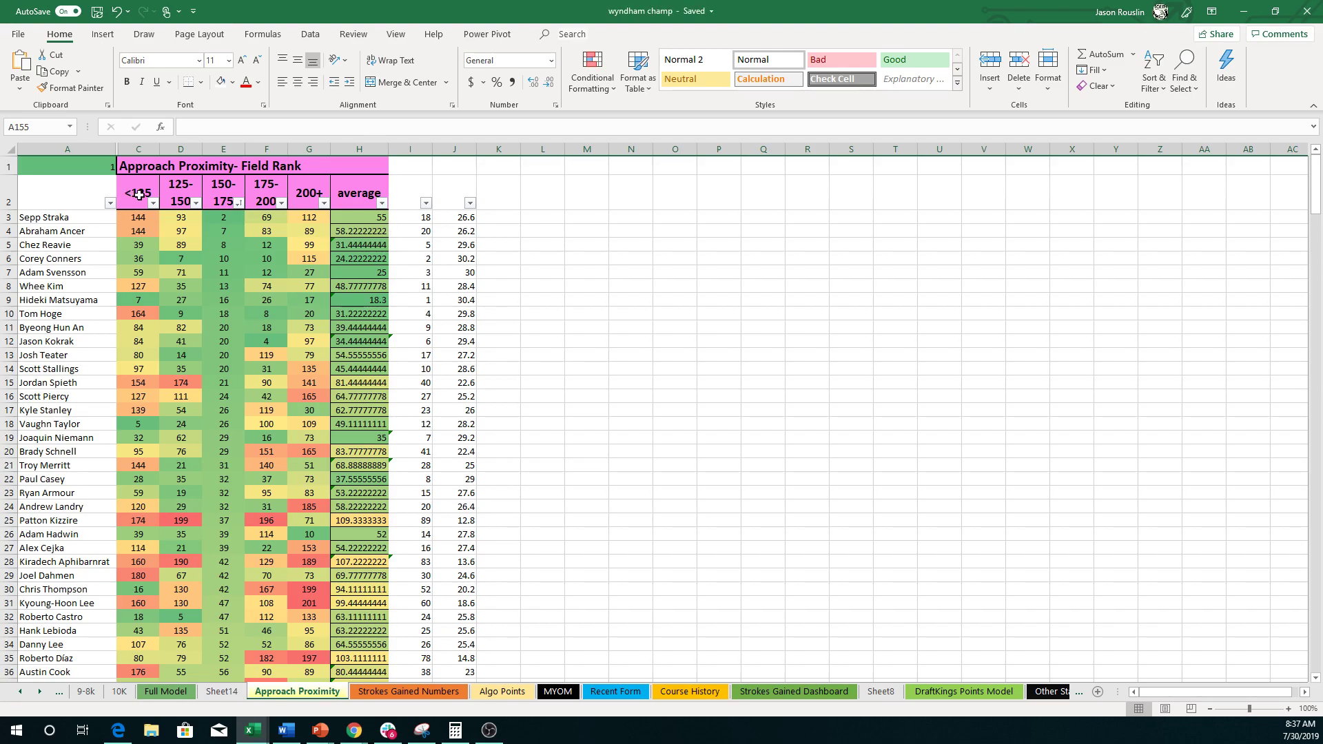
Step: Highlight the distance range headers and the top 150-175 yard ranks in the sorted table
drag(138, 190, 308, 185)
click(309, 259)
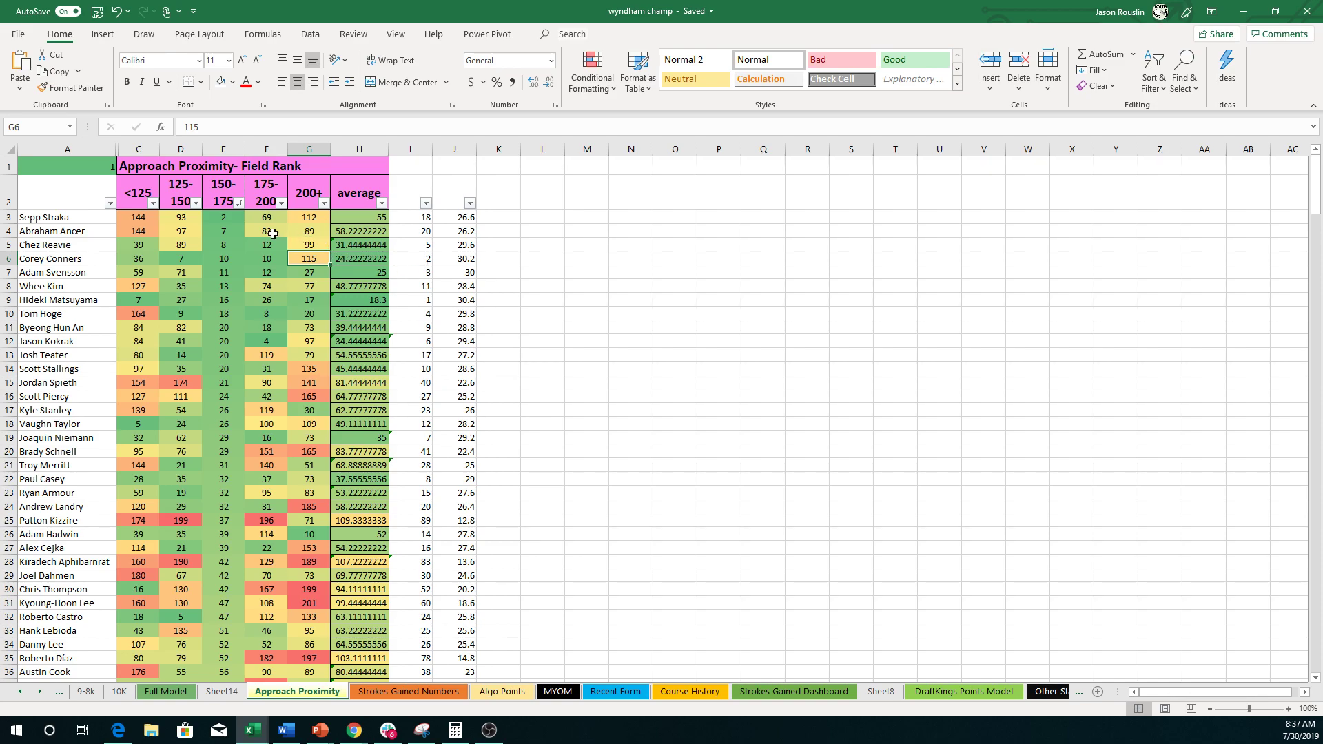
drag(221, 211, 233, 246)
click(232, 271)
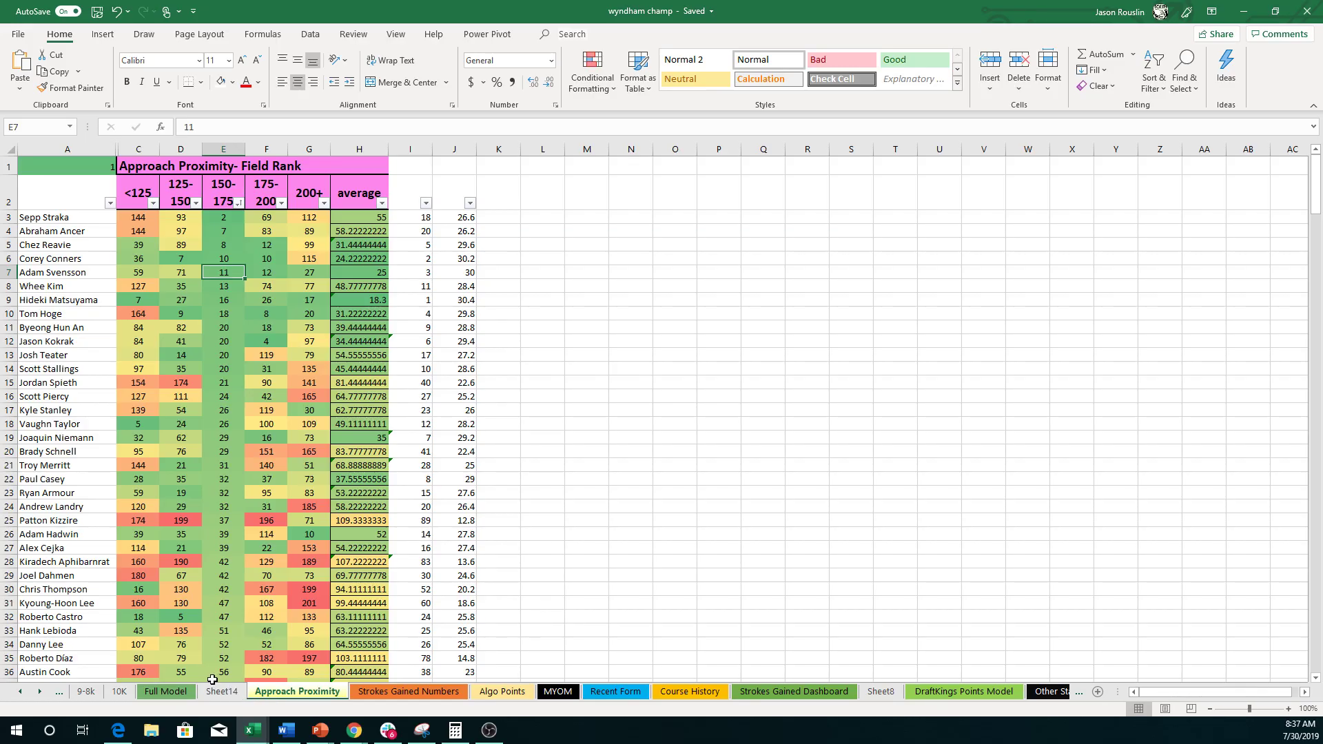
Step: Browse the Strokes Gained Numbers, DraftKings Points Model and Other Stat Ranks sheets, ending on Ownership Projection Model
click(430, 696)
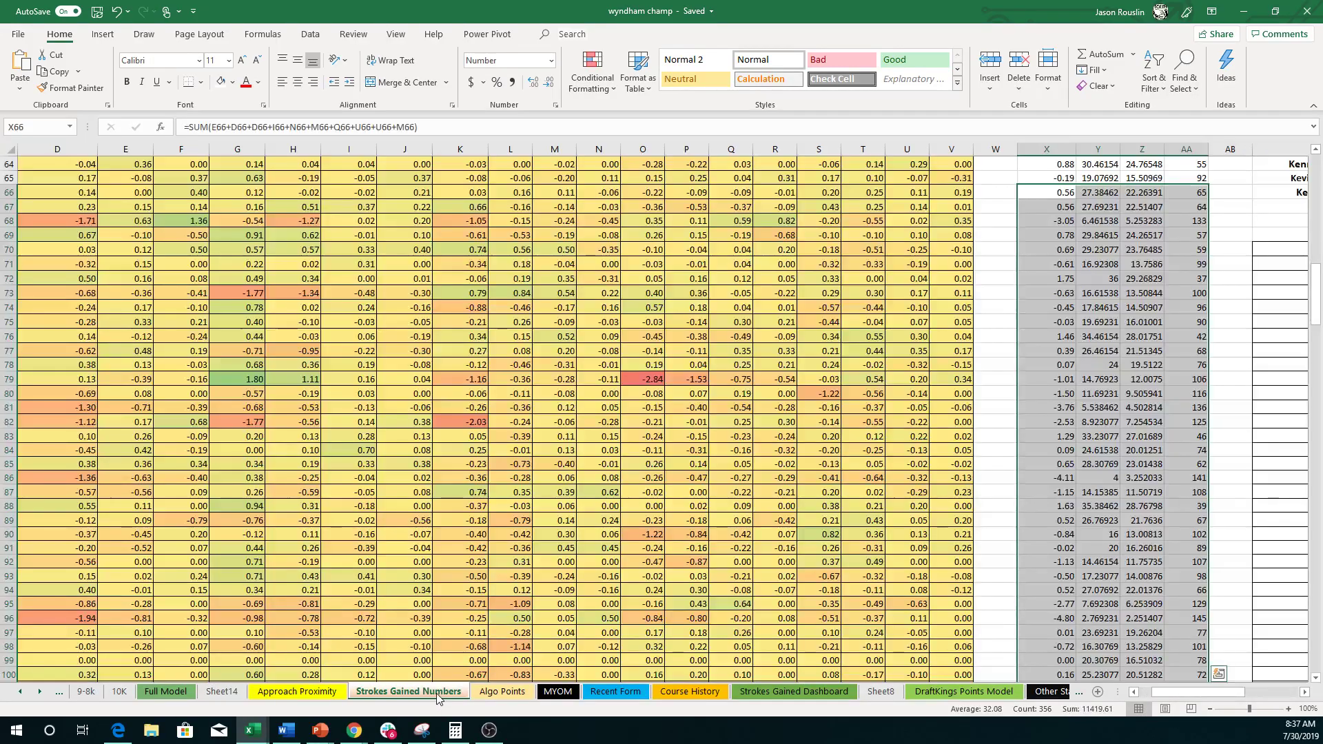
scroll(469, 486, up, 10)
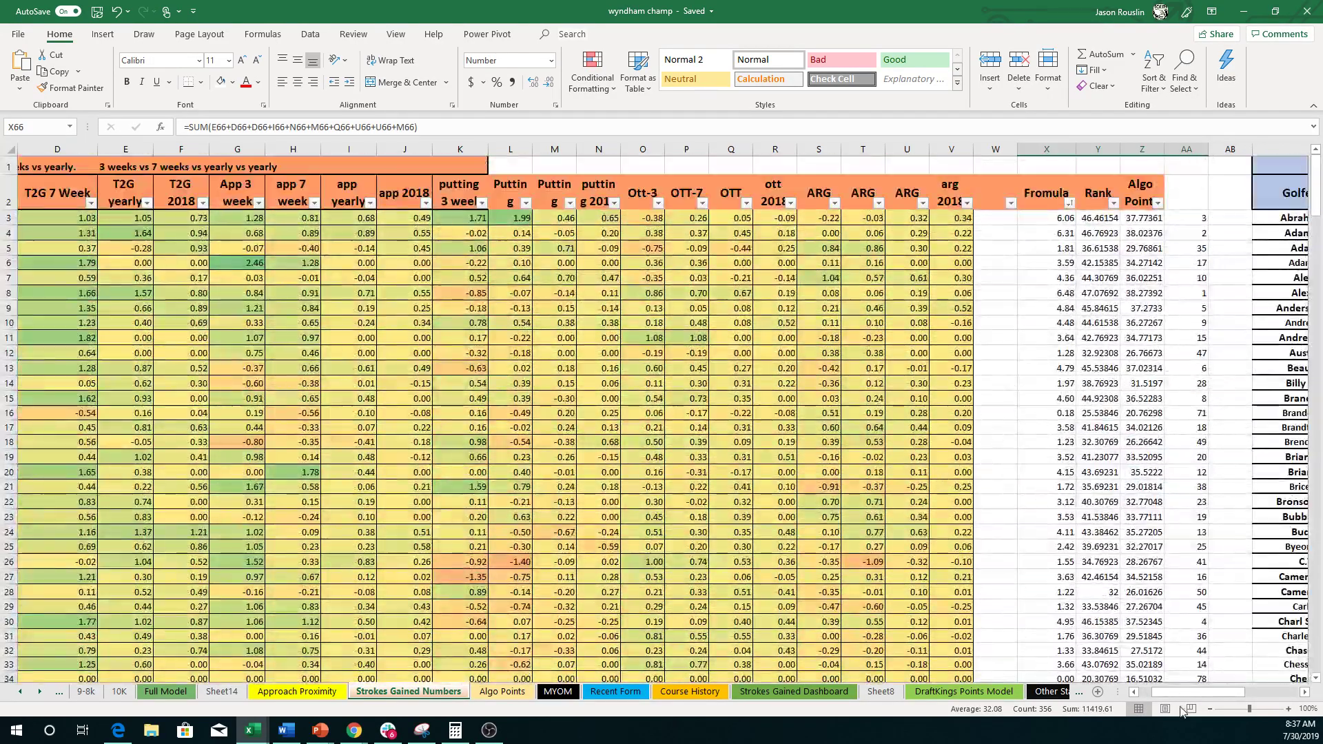
drag(1174, 692, 1164, 692)
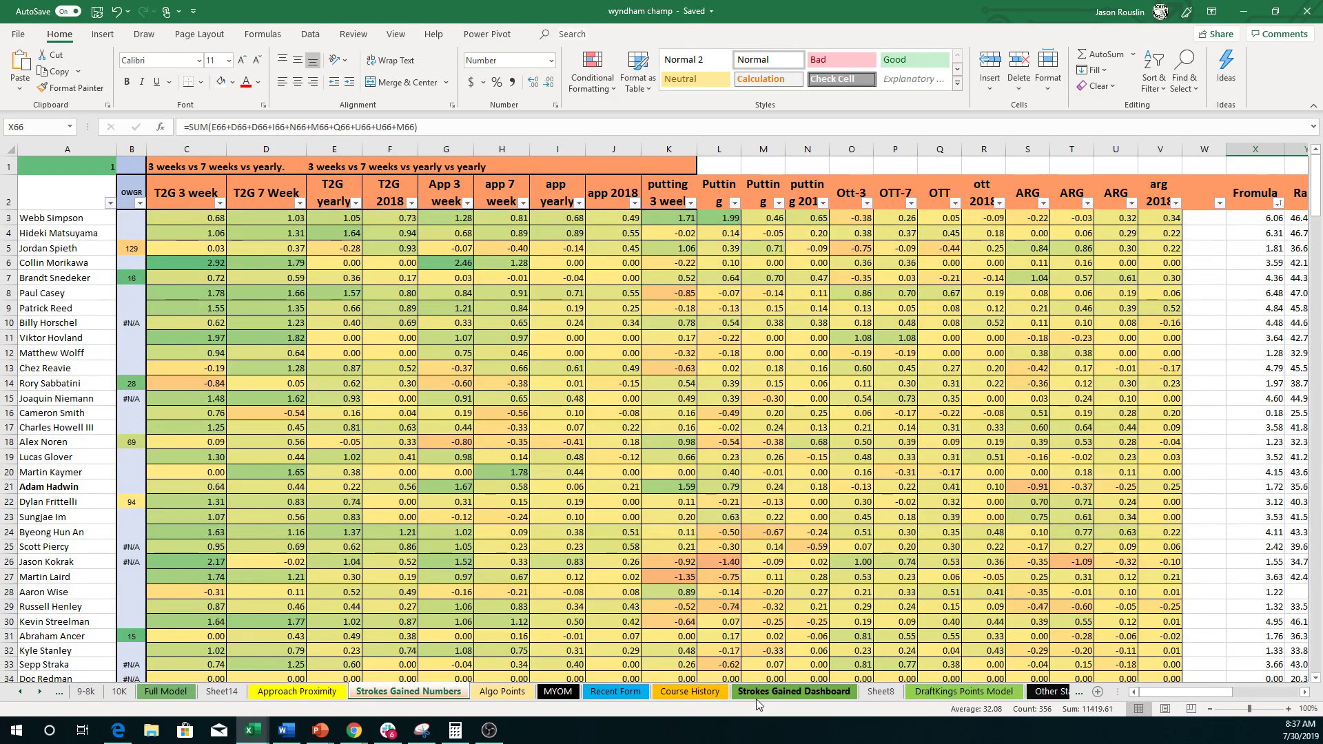
click(991, 693)
scroll(438, 195, up, 20)
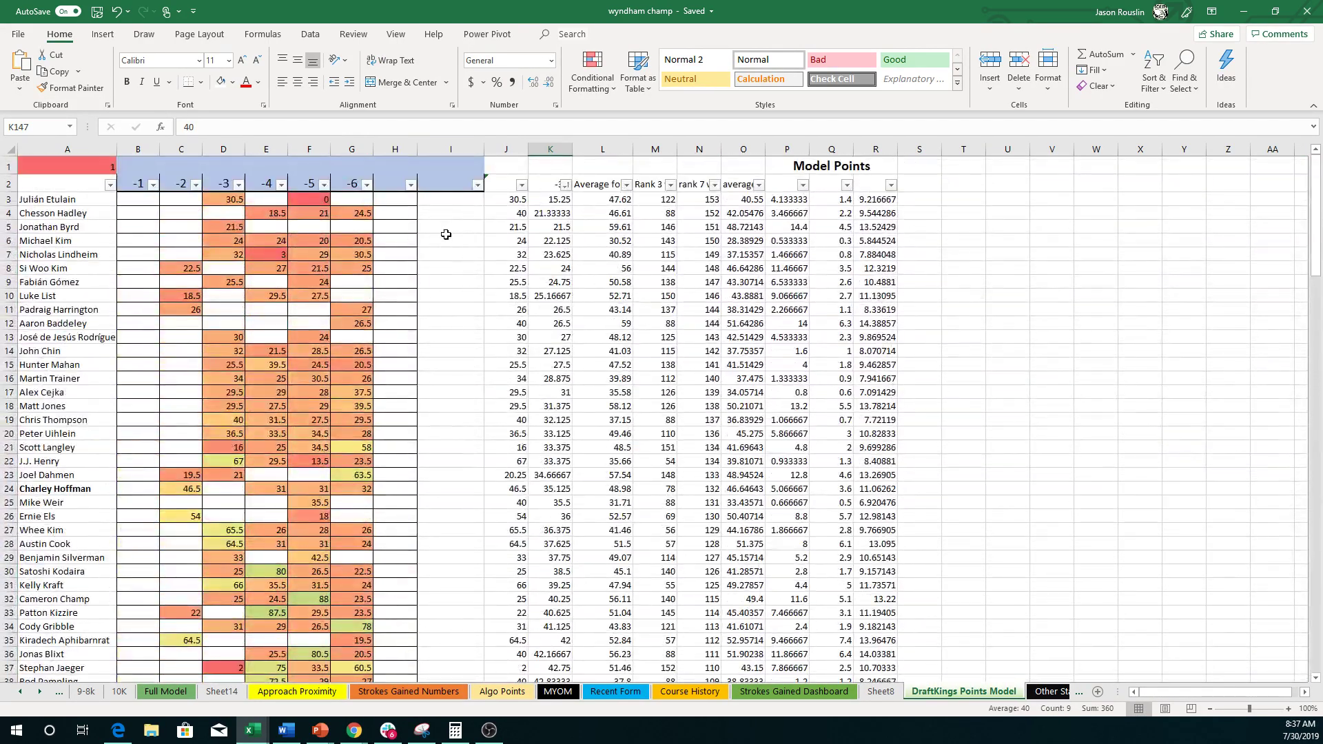
click(1053, 692)
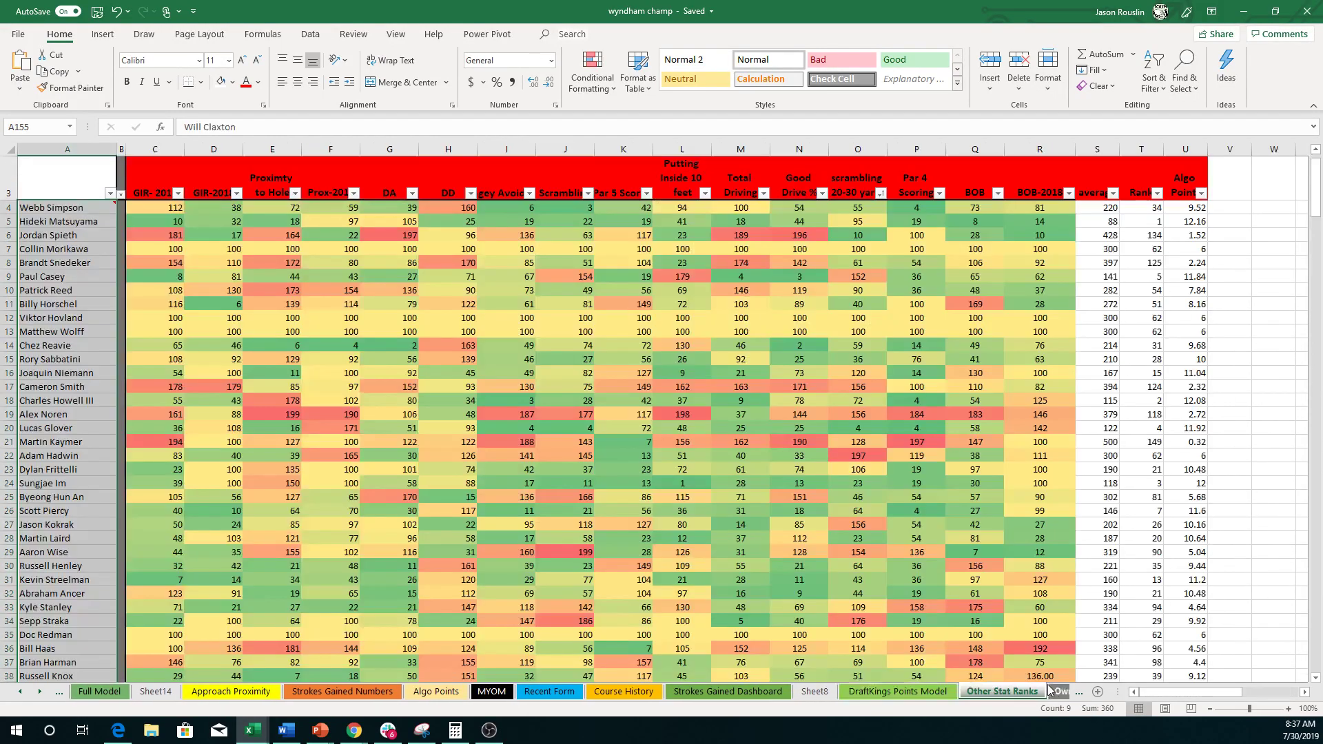
click(1042, 695)
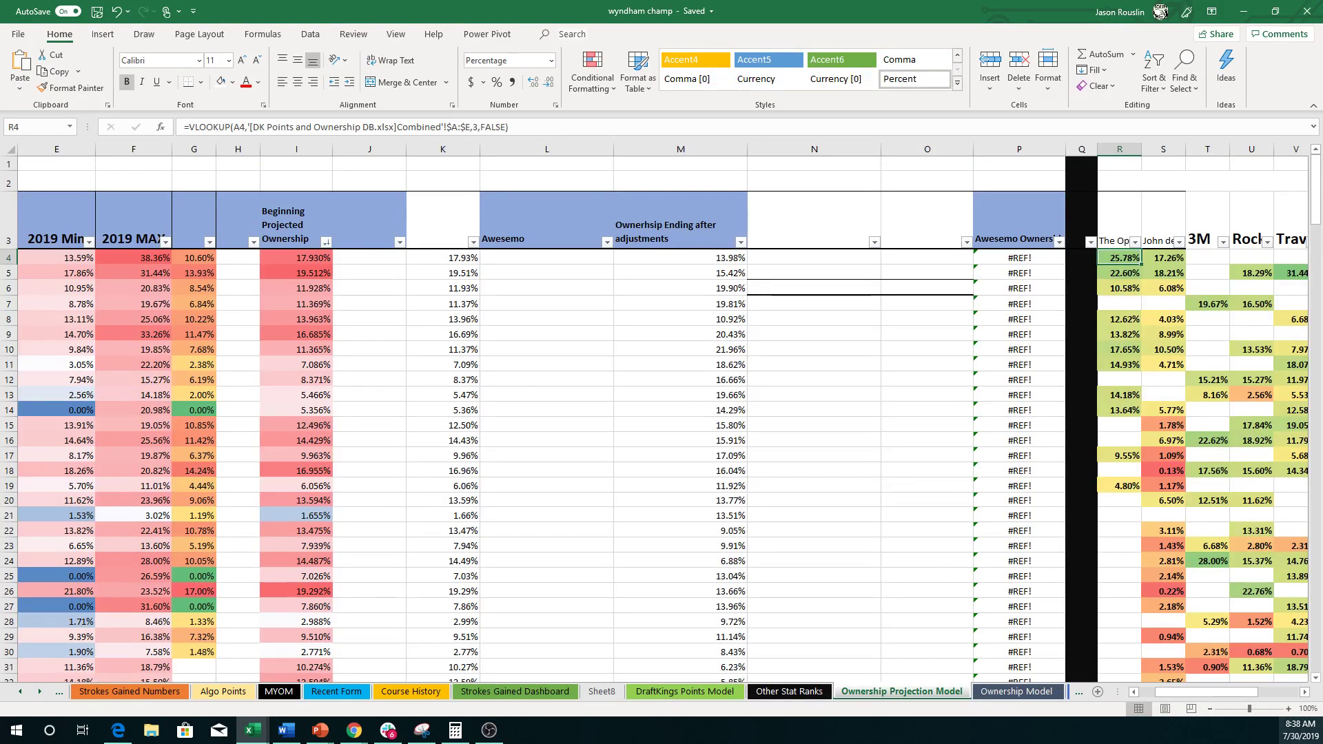
drag(1220, 697, 1203, 697)
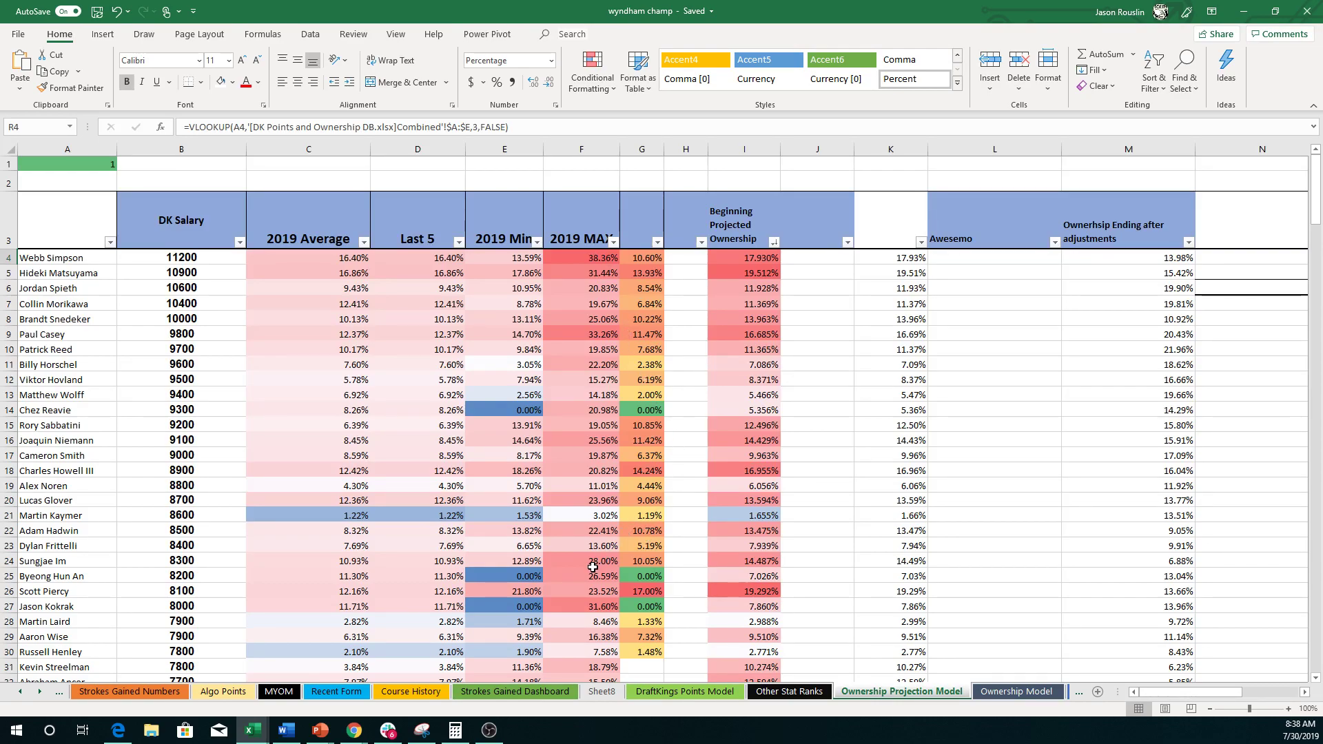
Step: Bring the earlier sheet names into view and return to the Wyndham Championship Full Model sheet
click(21, 694)
click(21, 694)
click(100, 691)
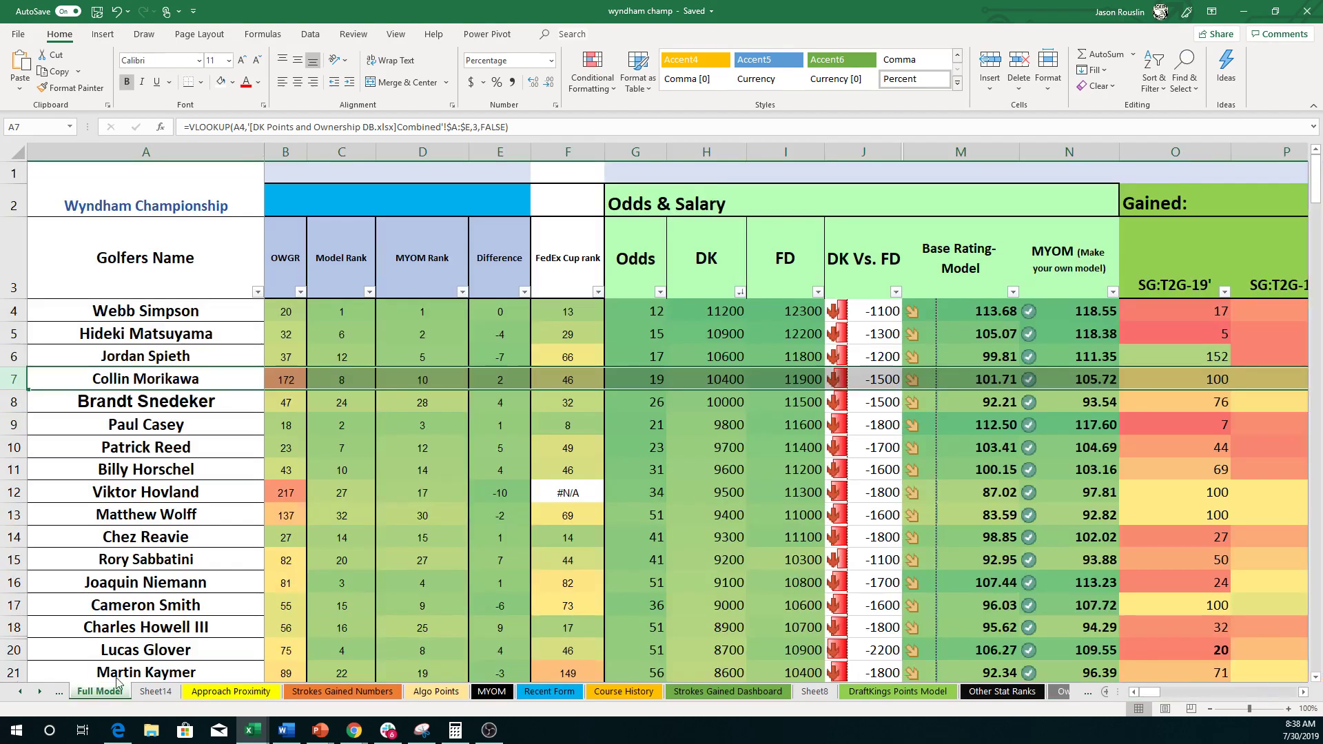